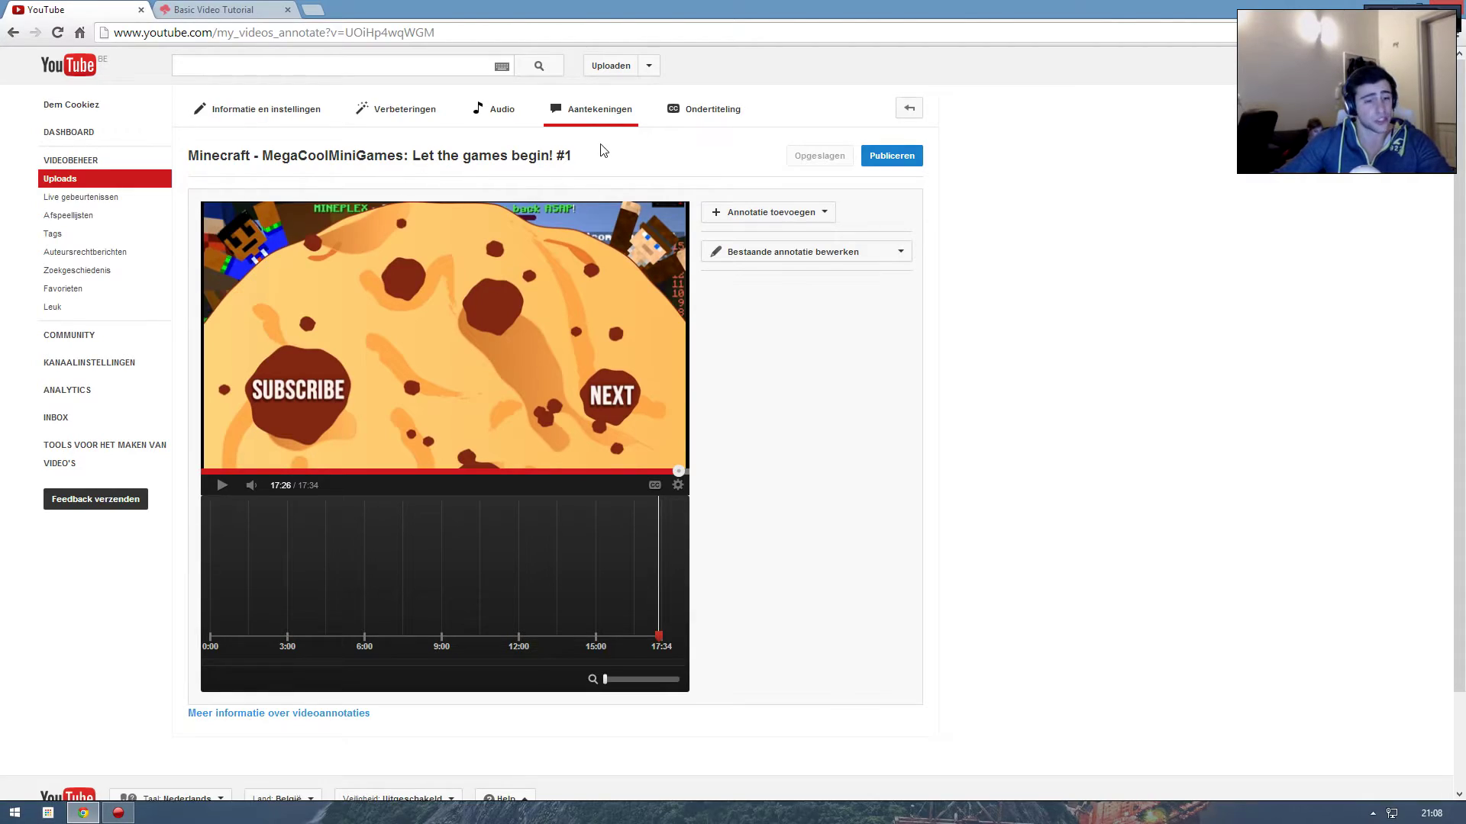
# - Play the video from about 17:04 and pause it on the SUBSCRIBE/NEXT end screen at 17:28
pyautogui.click(8, 809)
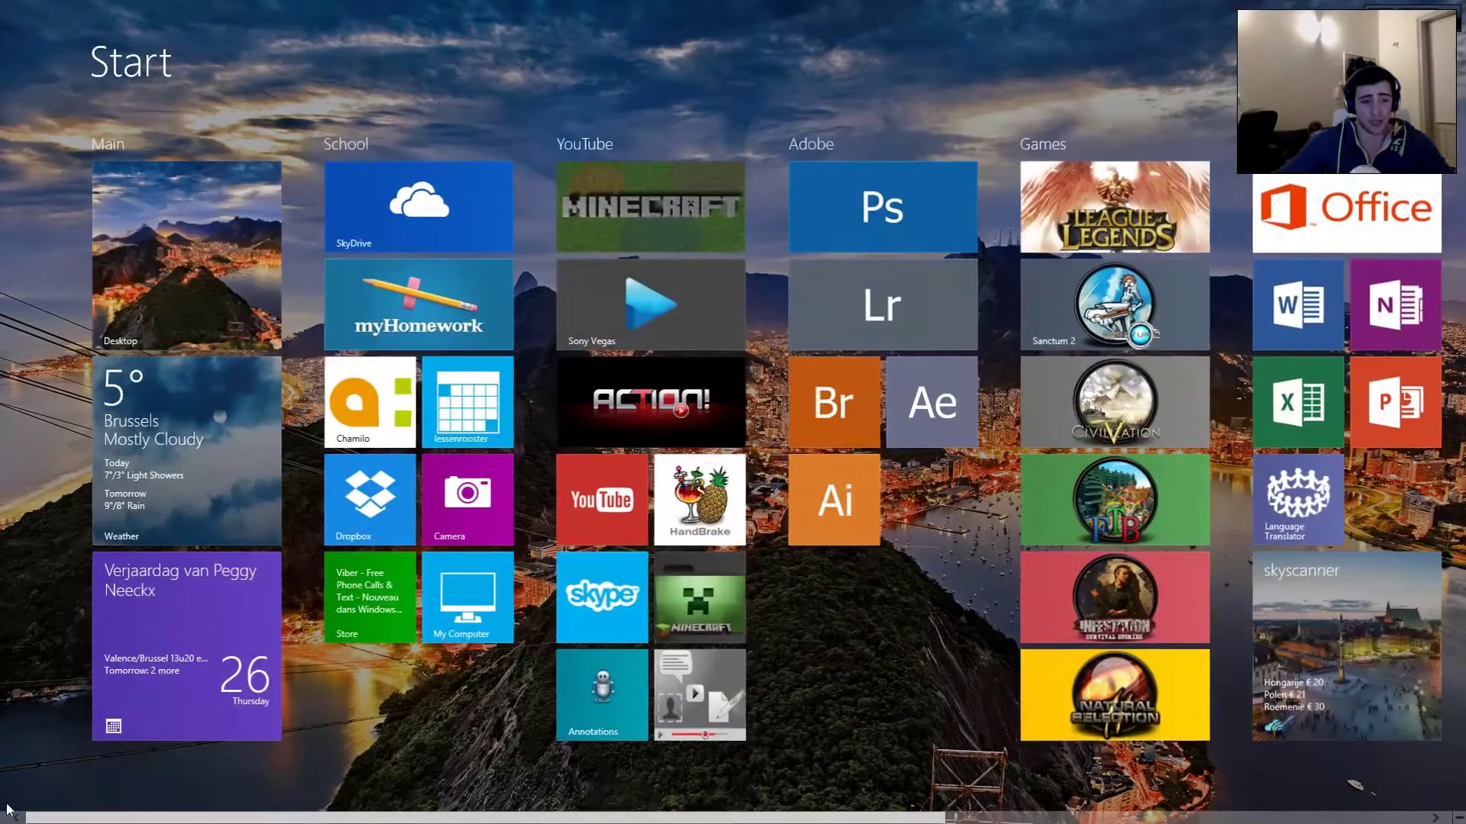
pyautogui.click(235, 269)
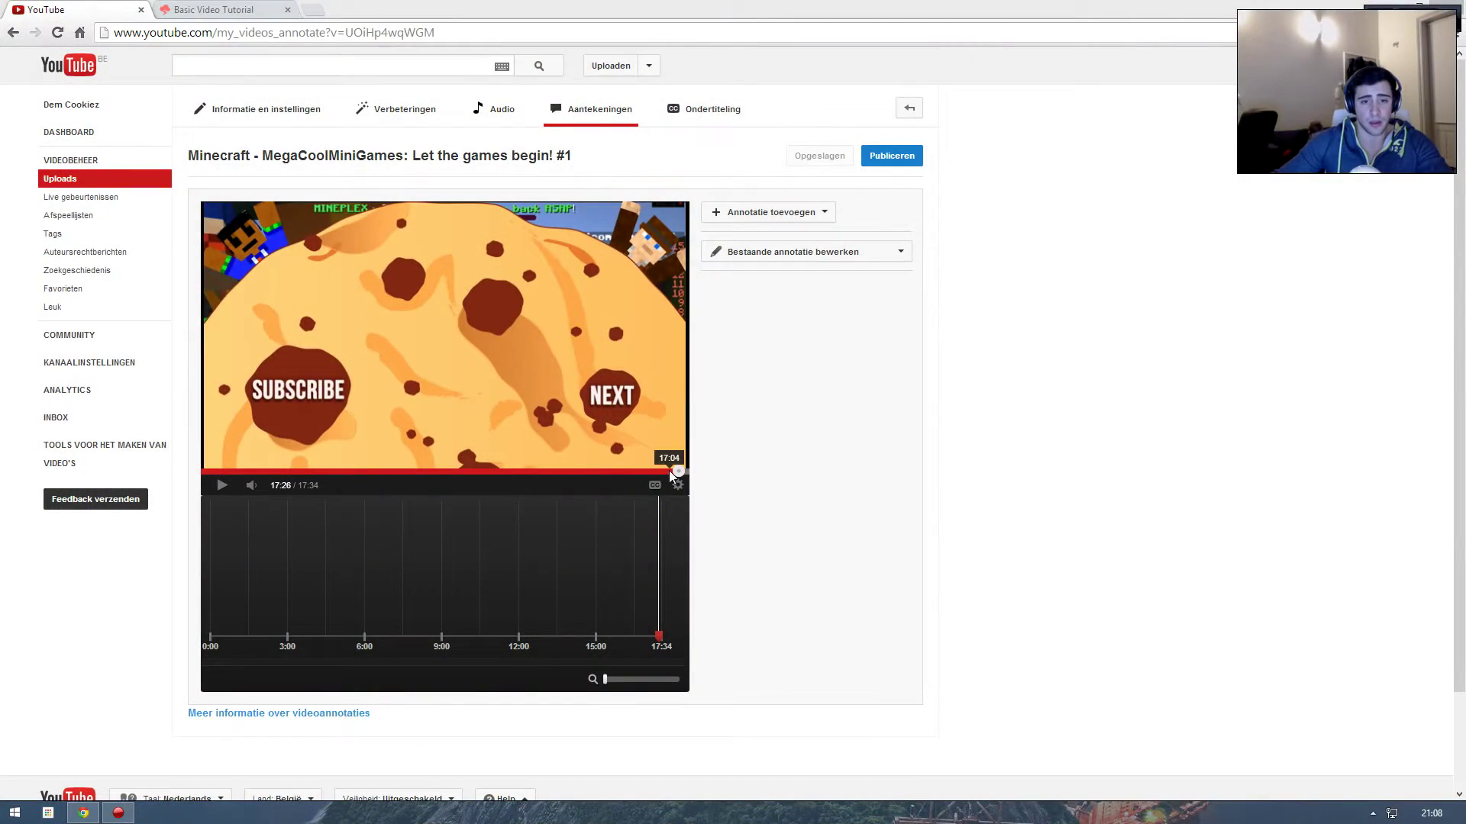
pyautogui.click(672, 472)
pyautogui.click(580, 440)
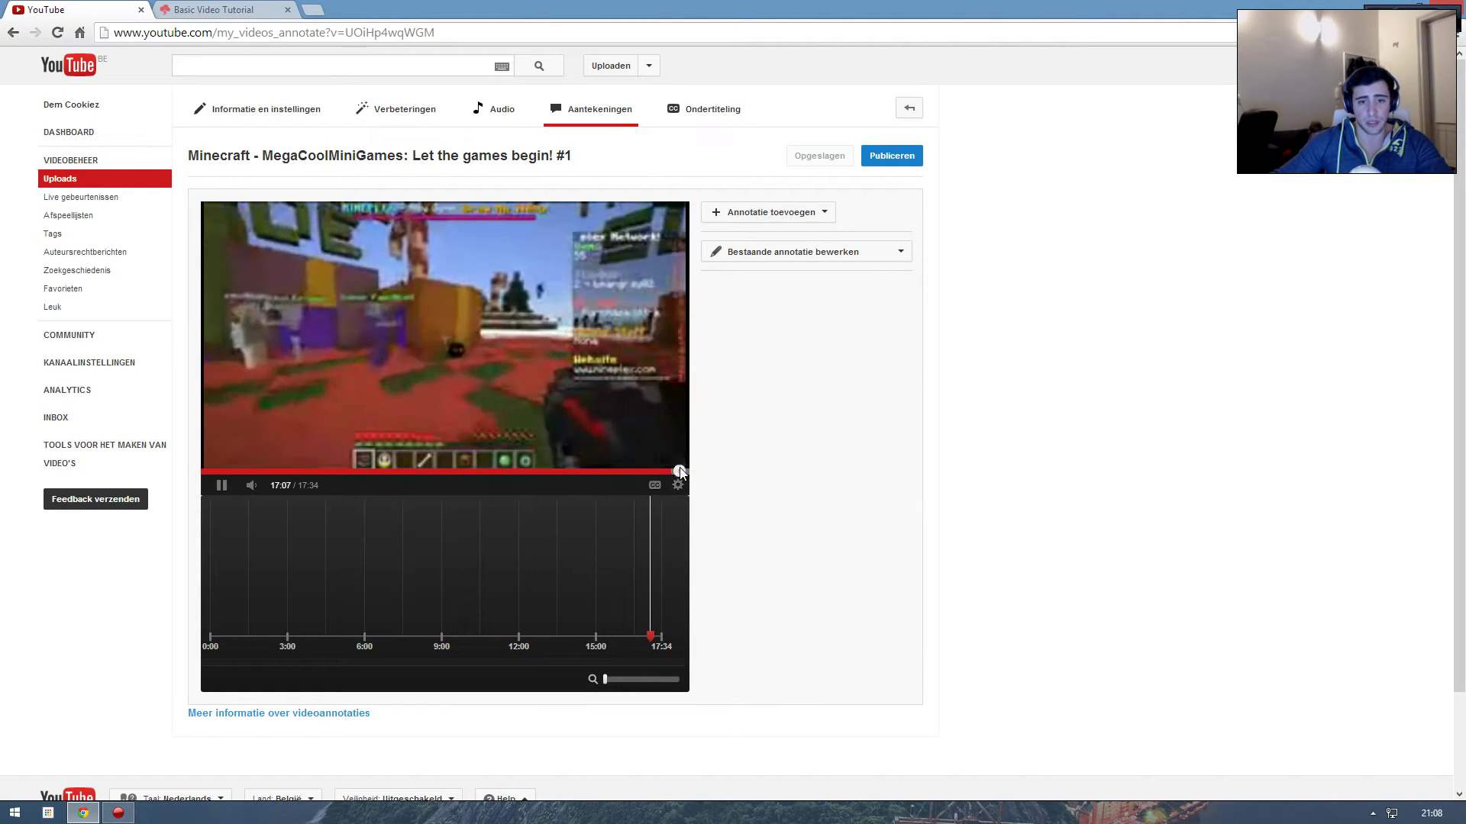
pyautogui.click(685, 472)
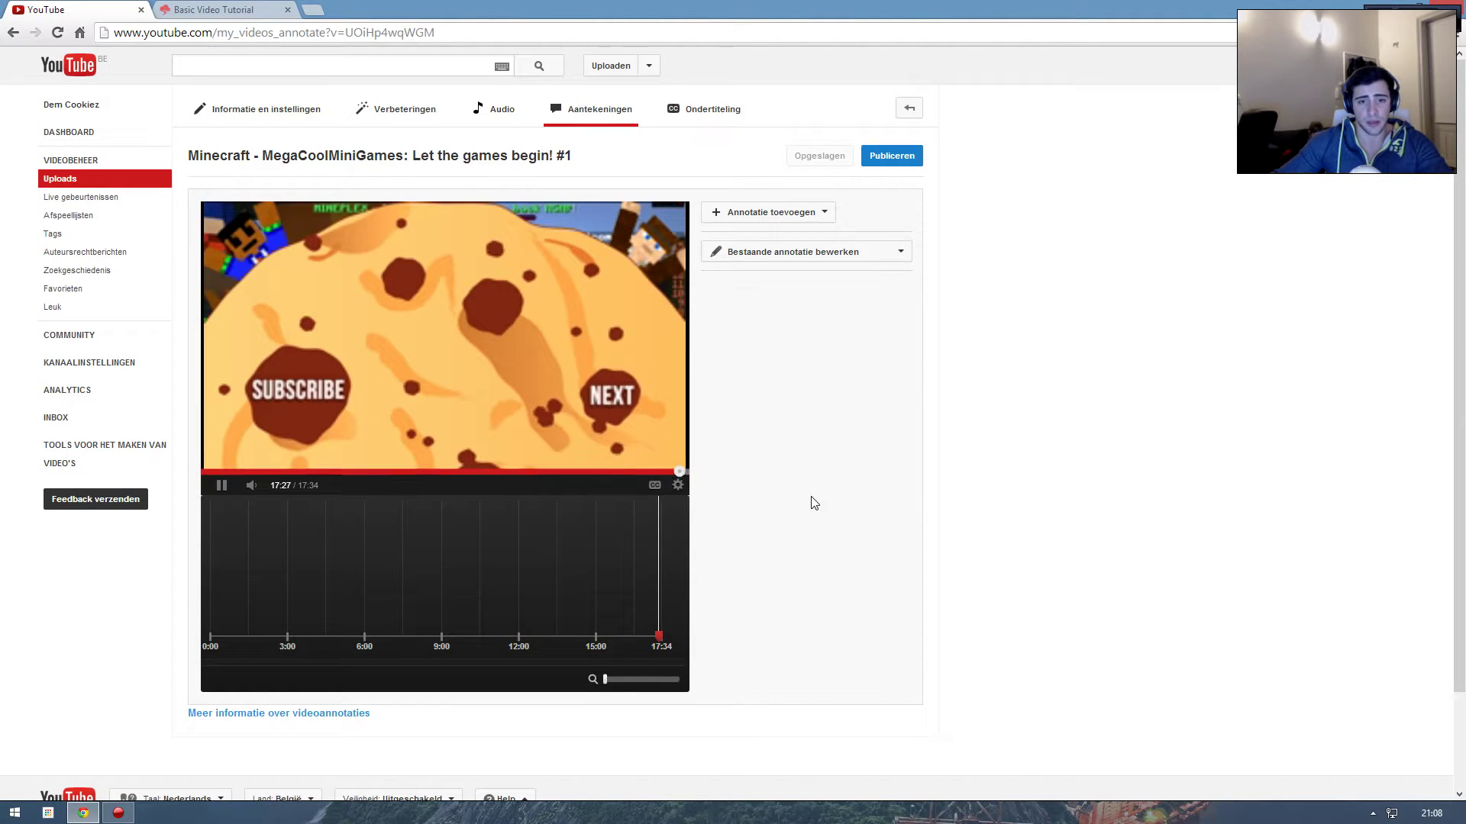
pyautogui.click(482, 359)
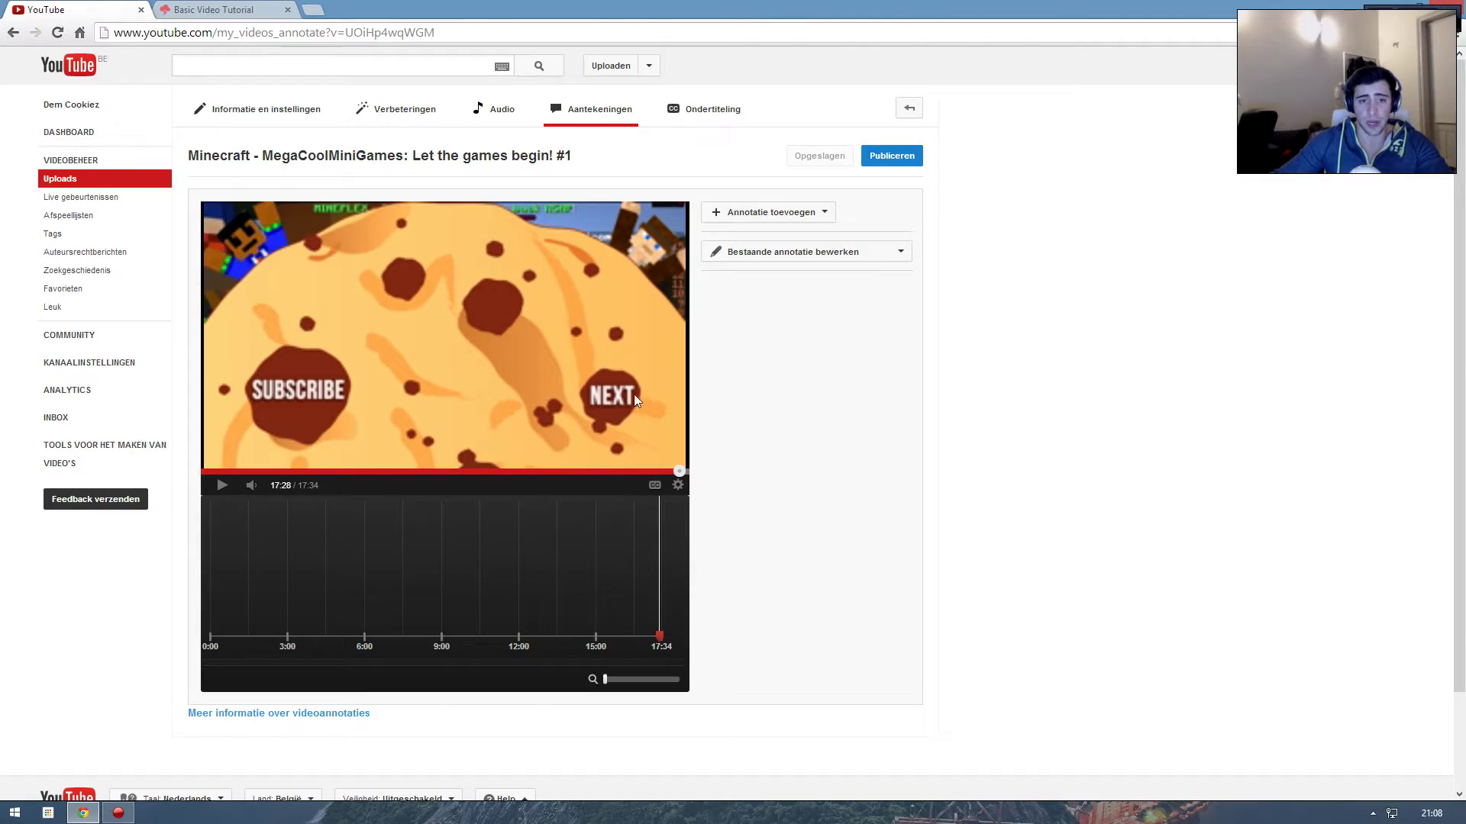
# - Reopen the YouTube annotations editor, then view the JitBit Basic Video Tutorial tab
pyautogui.click(23, 817)
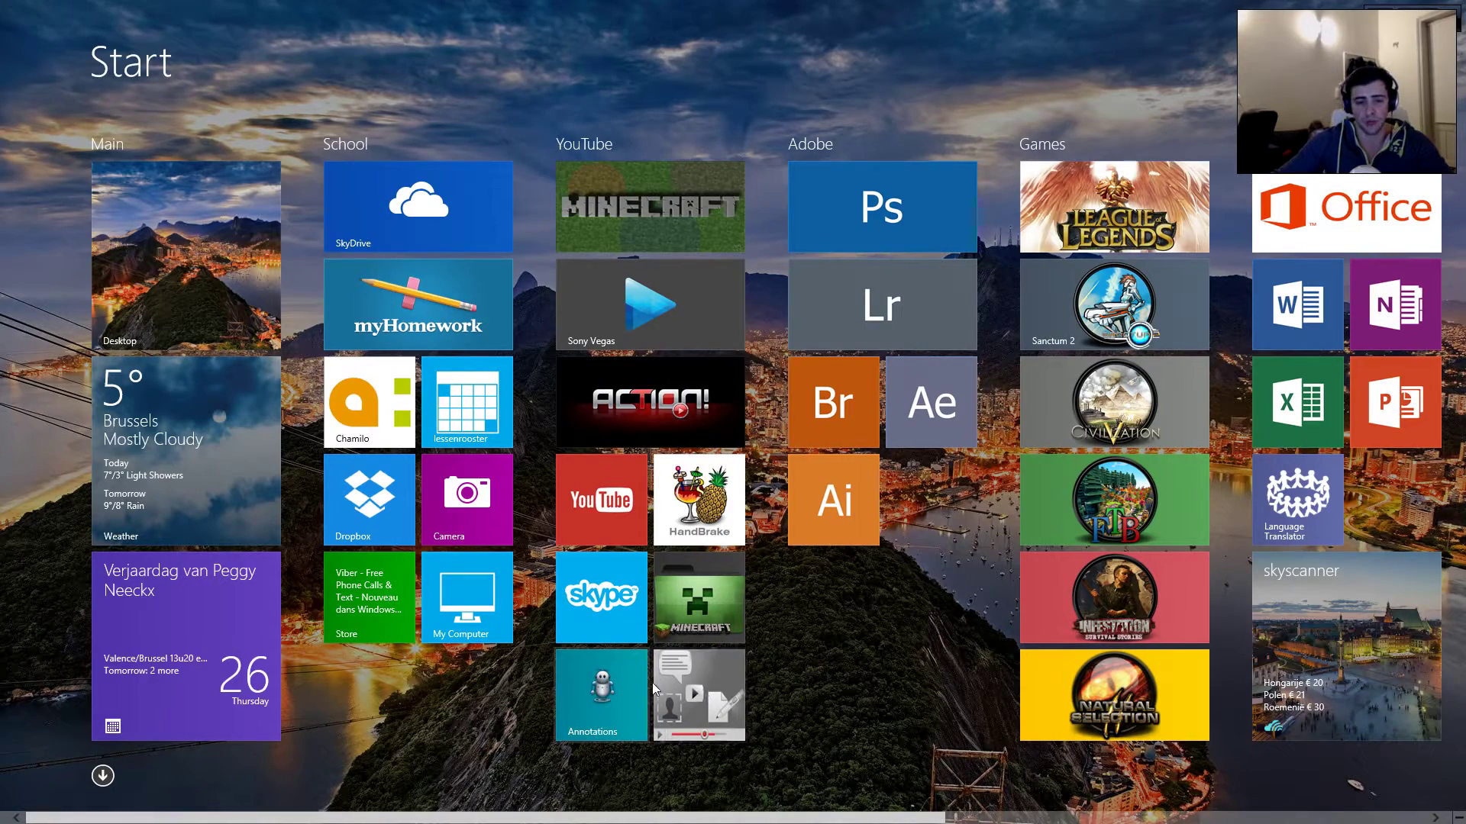
pyautogui.click(574, 703)
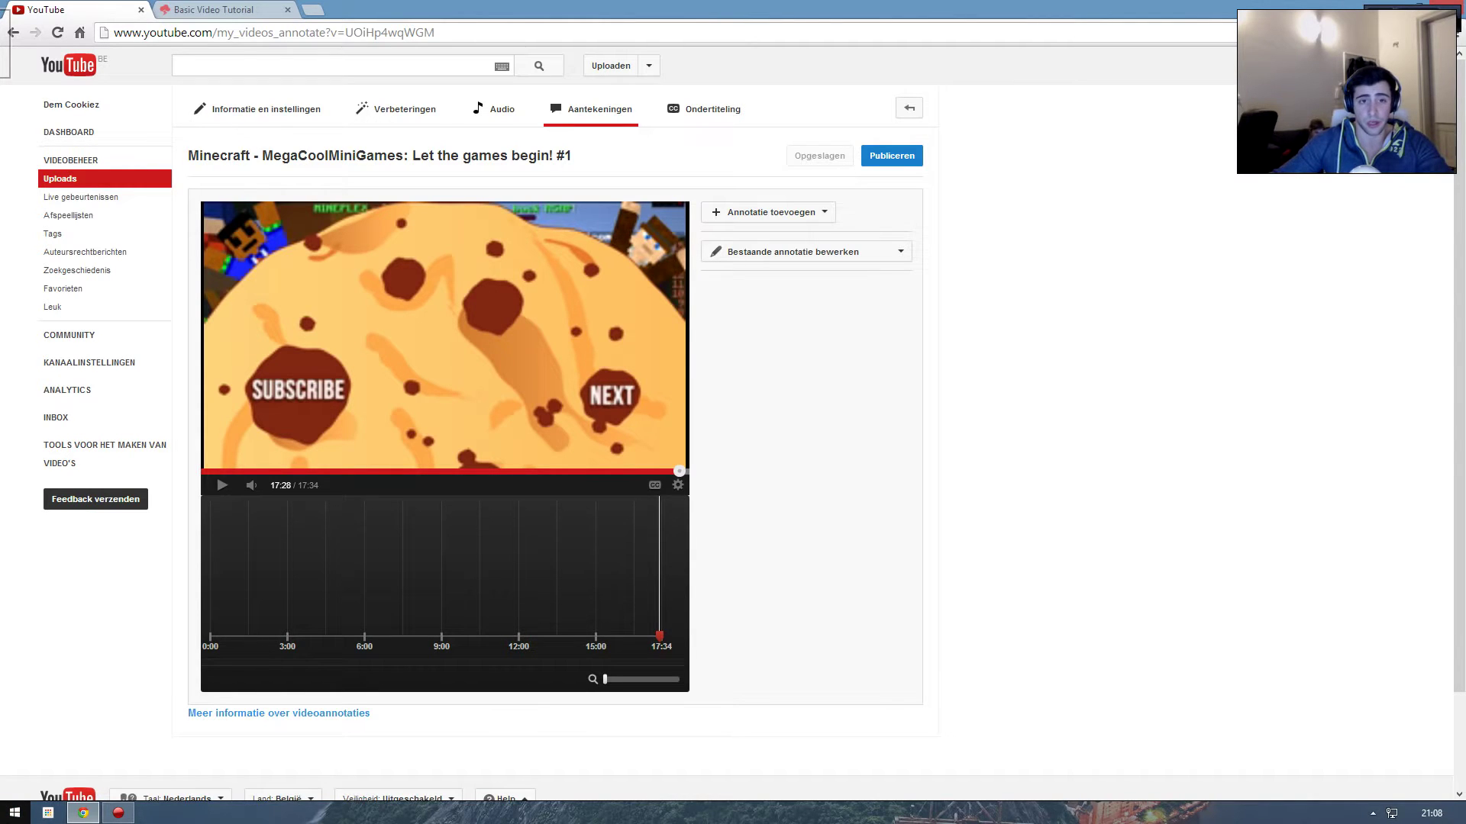
pyautogui.click(211, 9)
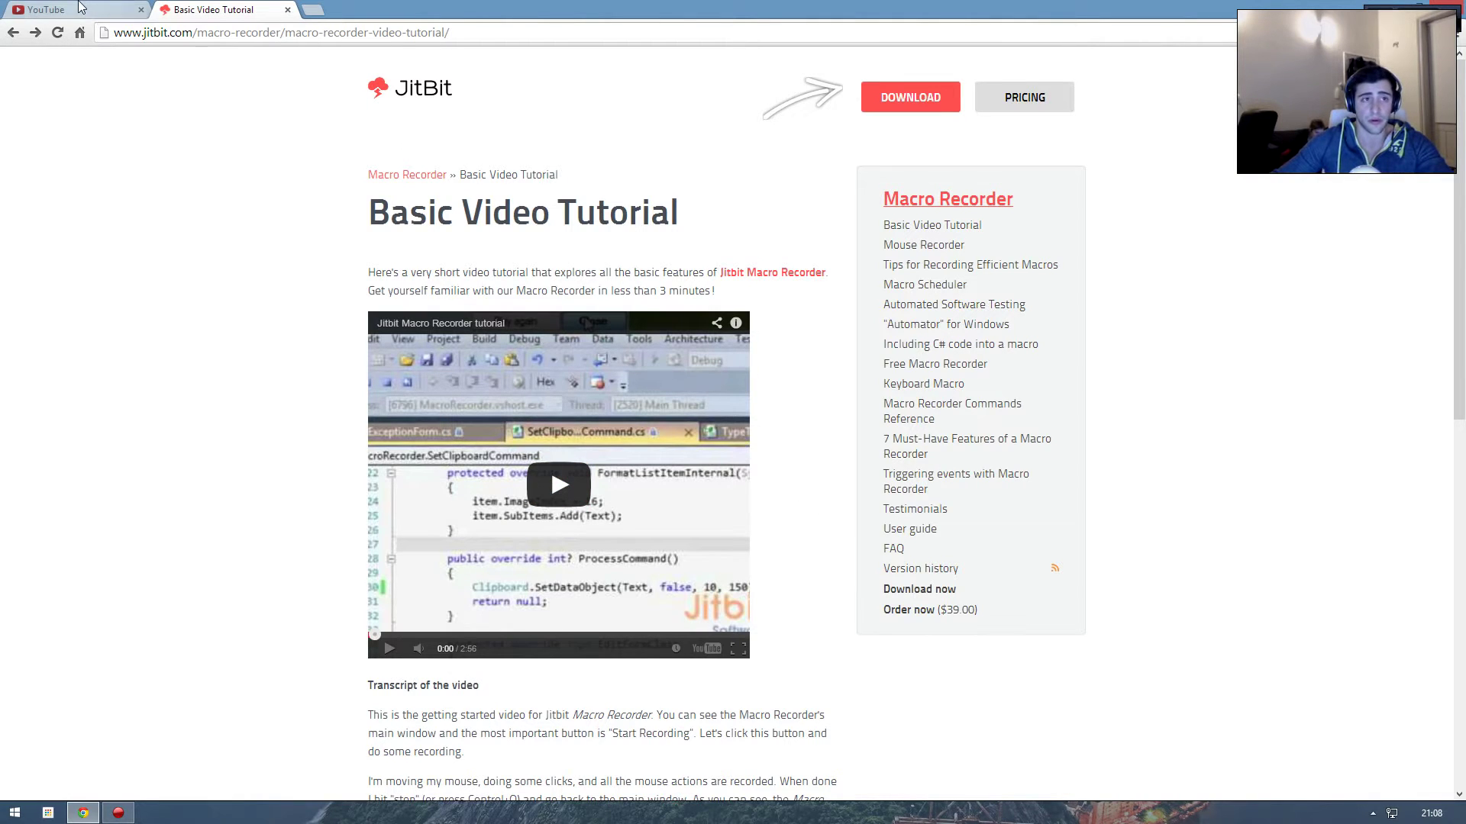
# - Return to the YouTube annotations editor tab with the video paused on its end screen
pyautogui.click(76, 9)
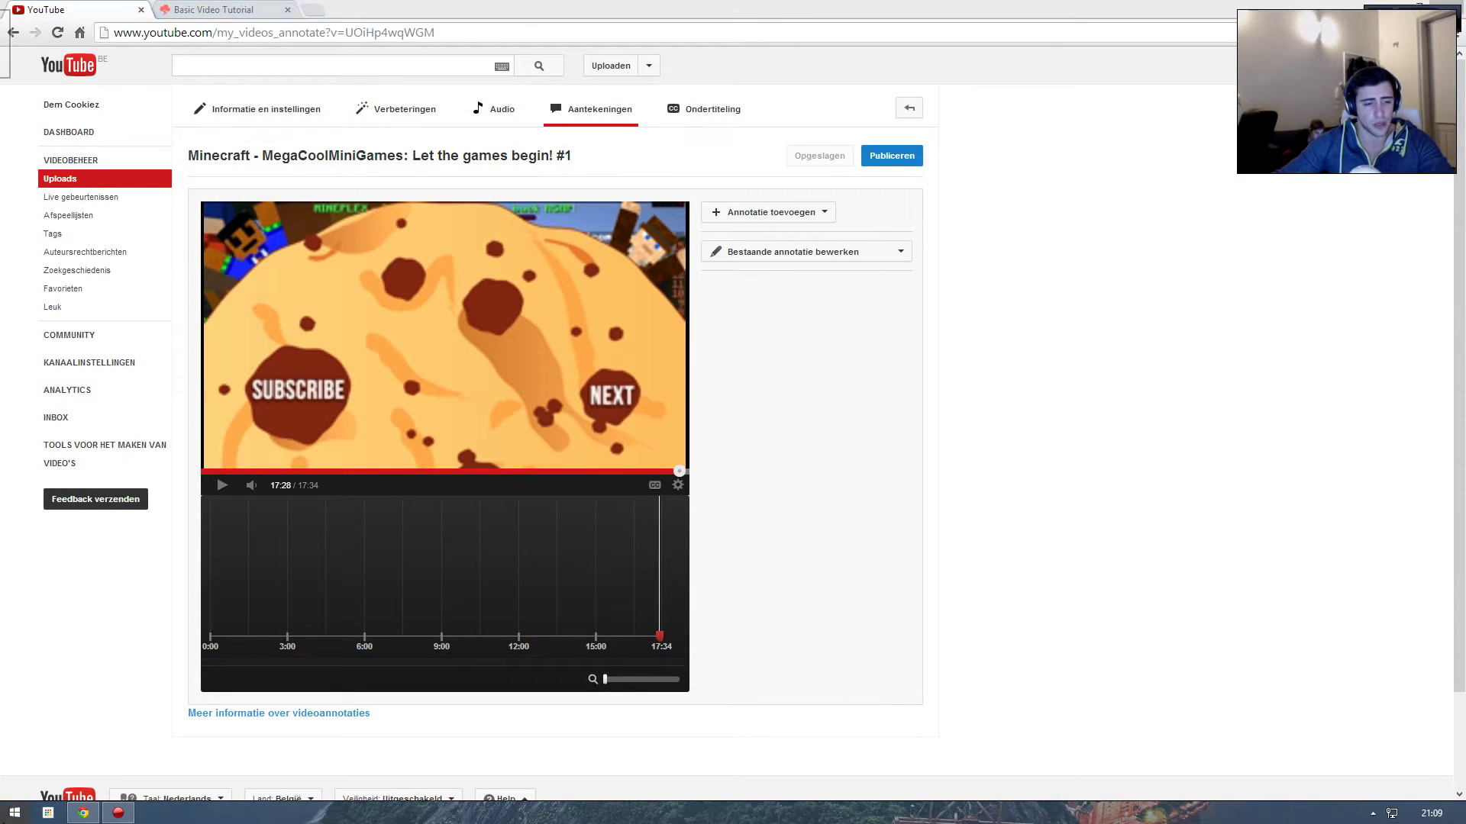
# - Run the compiled auto.exe macro from its tile in the Start screen's YouTube group
pyautogui.click(15, 812)
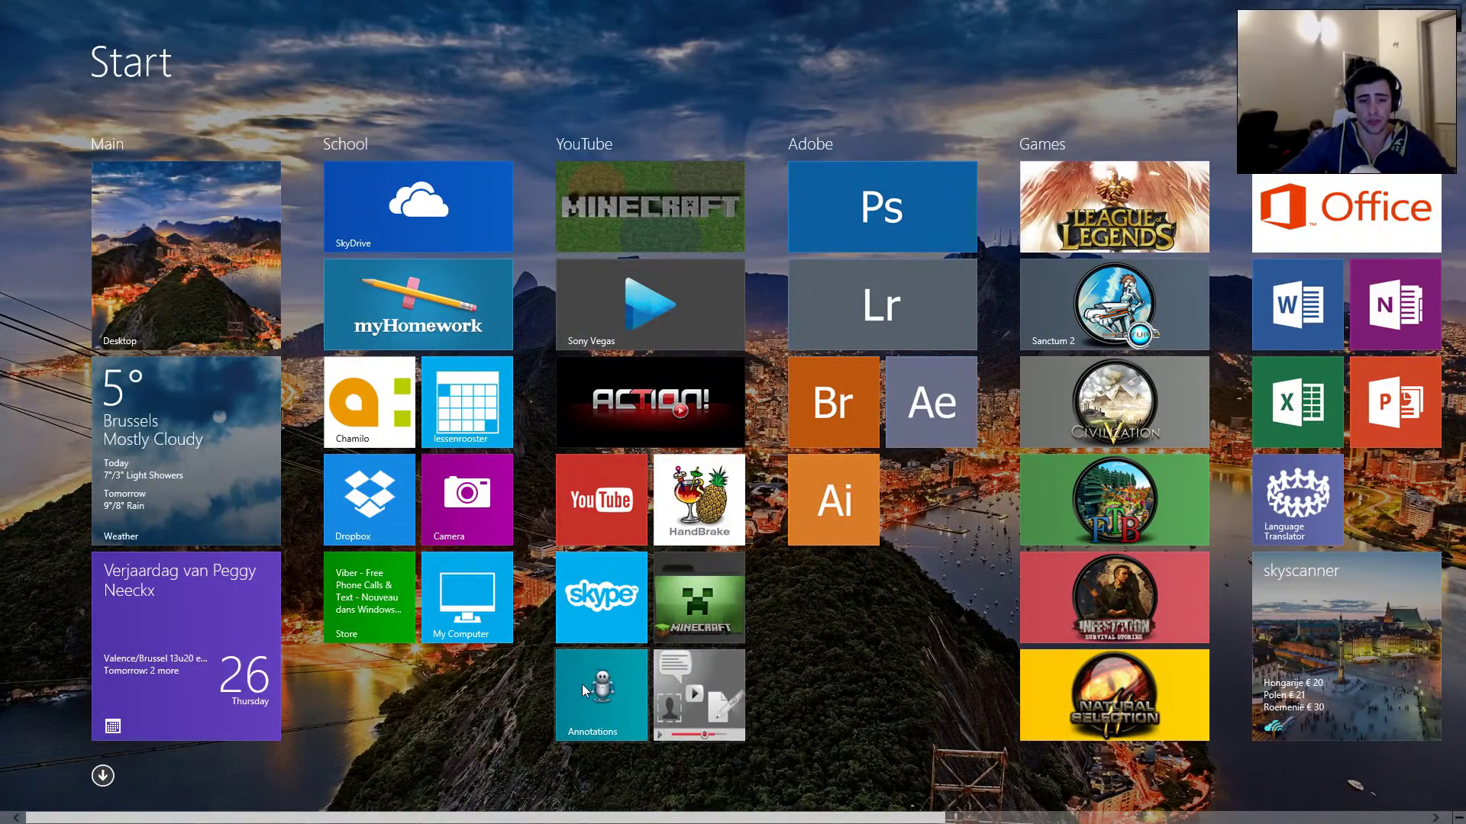
pyautogui.moveTo(600, 693)
pyautogui.mouseDown()
pyautogui.moveTo(672, 678)
pyautogui.moveTo(576, 696)
pyautogui.mouseUp()
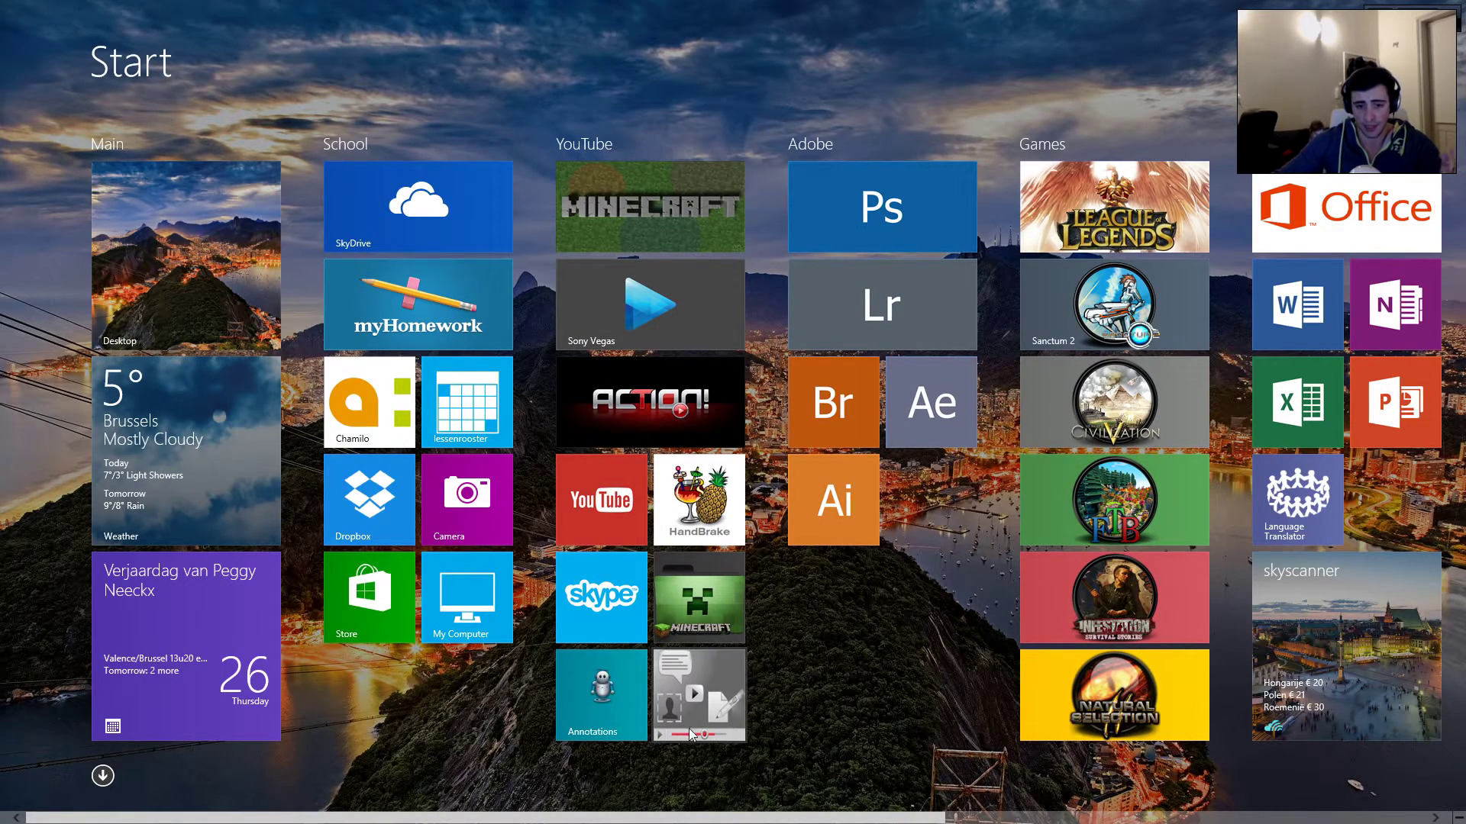
pyautogui.moveTo(729, 689)
pyautogui.mouseDown()
pyautogui.moveTo(733, 714)
pyautogui.moveTo(735, 680)
pyautogui.moveTo(584, 689)
pyautogui.moveTo(708, 716)
pyautogui.moveTo(696, 697)
pyautogui.moveTo(767, 744)
pyautogui.mouseUp()
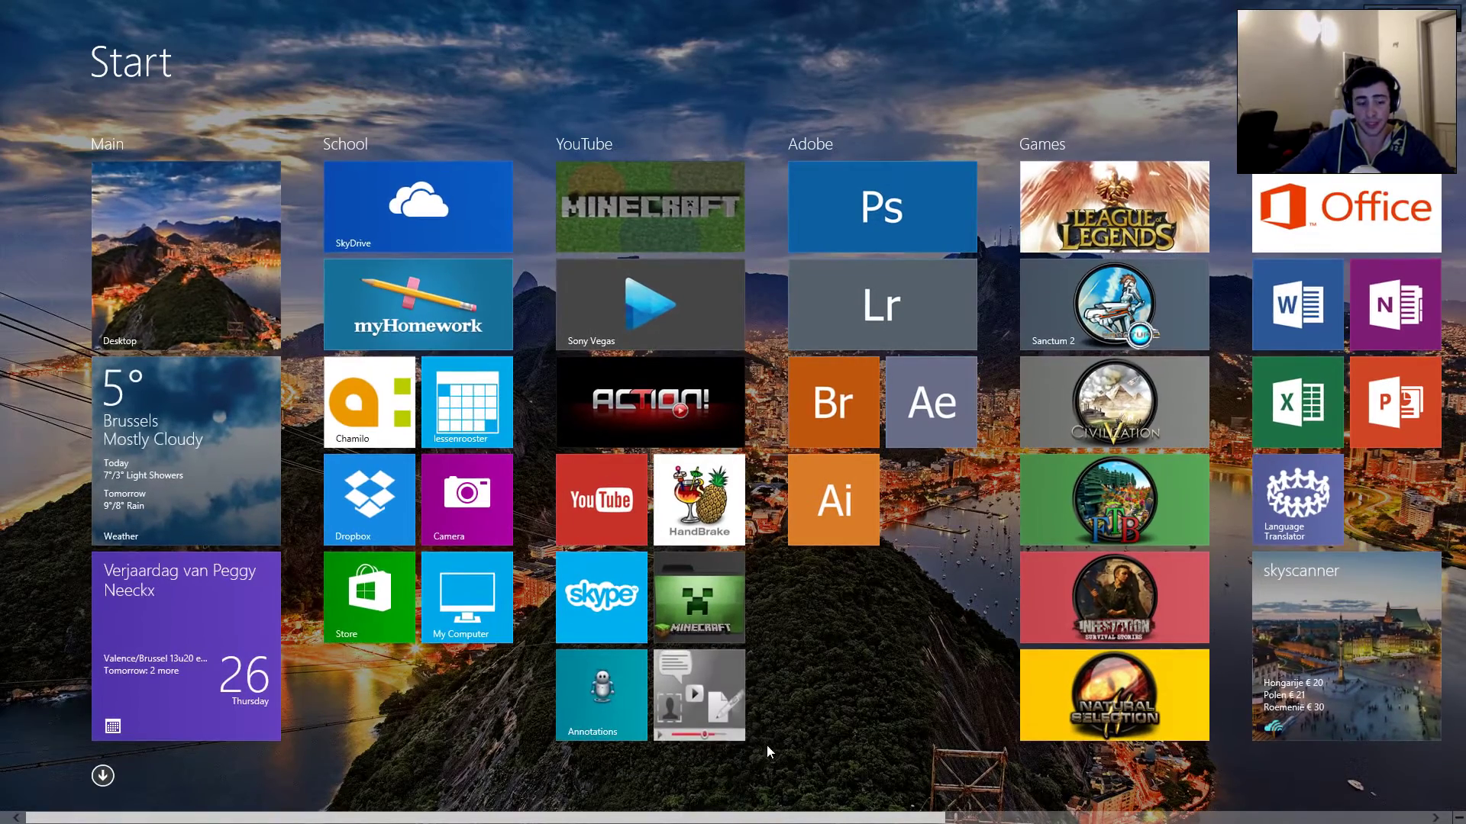
pyautogui.click(687, 698)
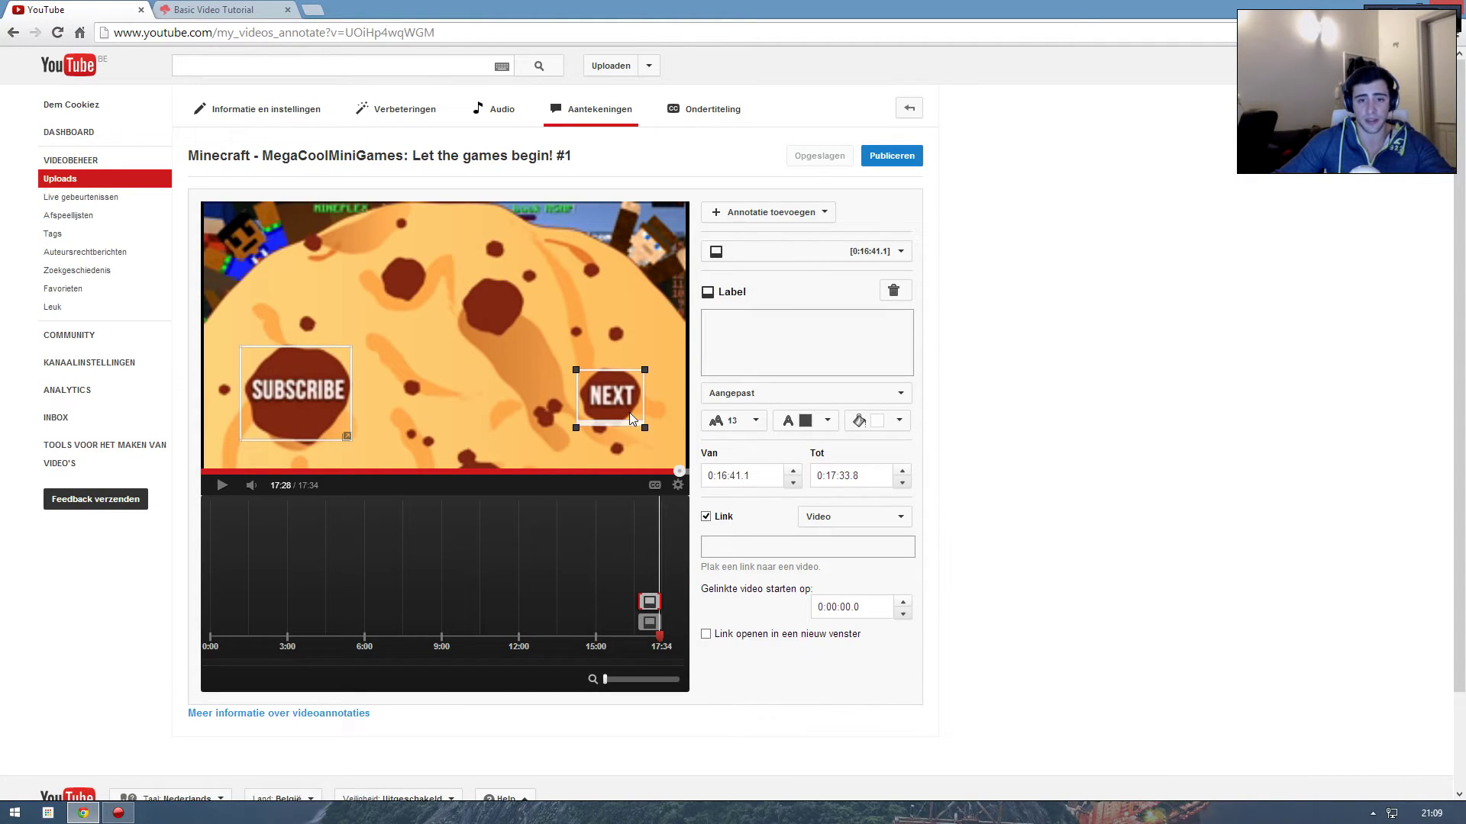
# - Inspect the macro-built NEXT label's empty video link and its 16 start-time value
pyautogui.click(728, 548)
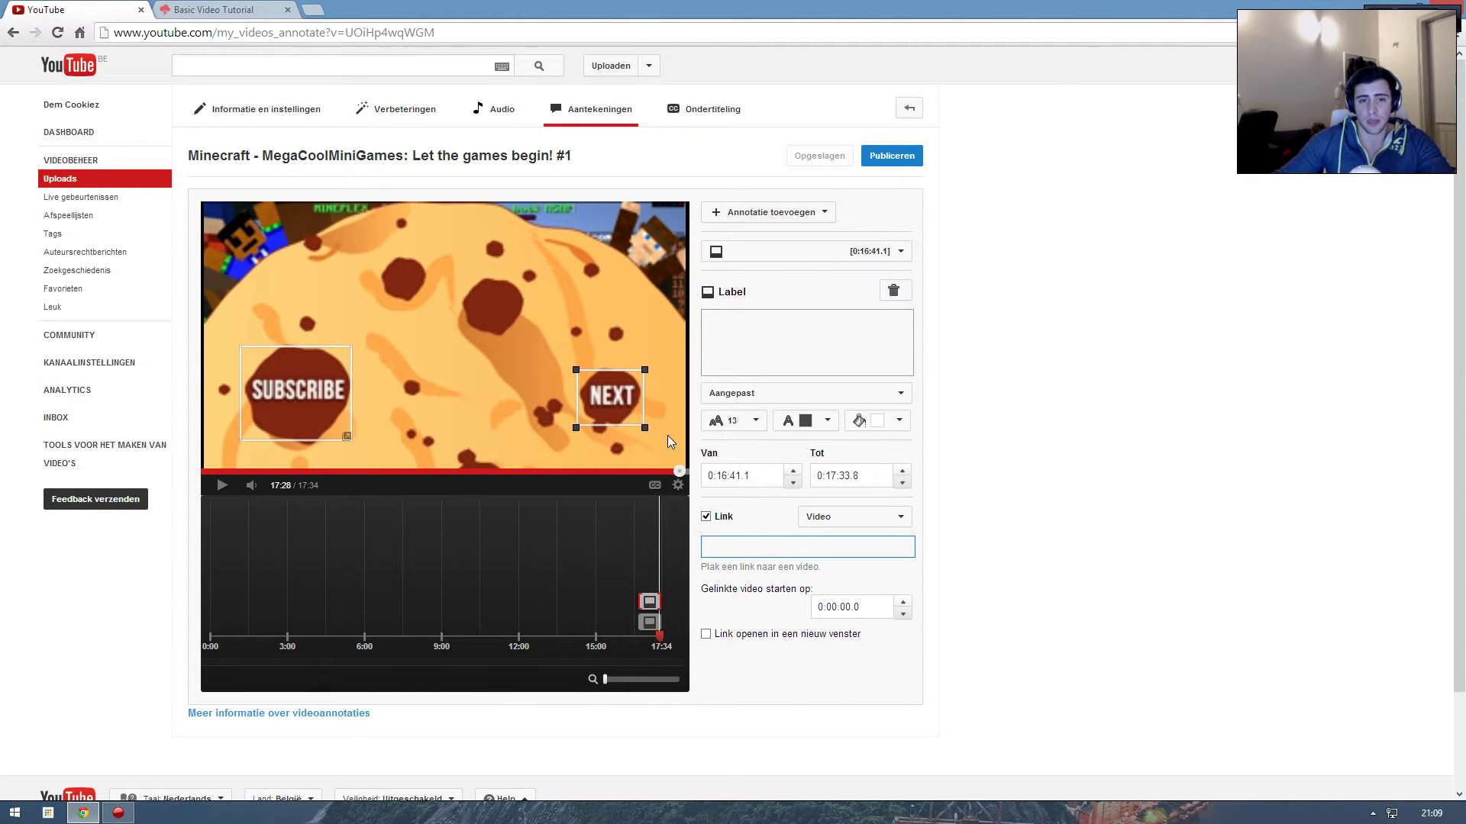
pyautogui.doubleClick(720, 477)
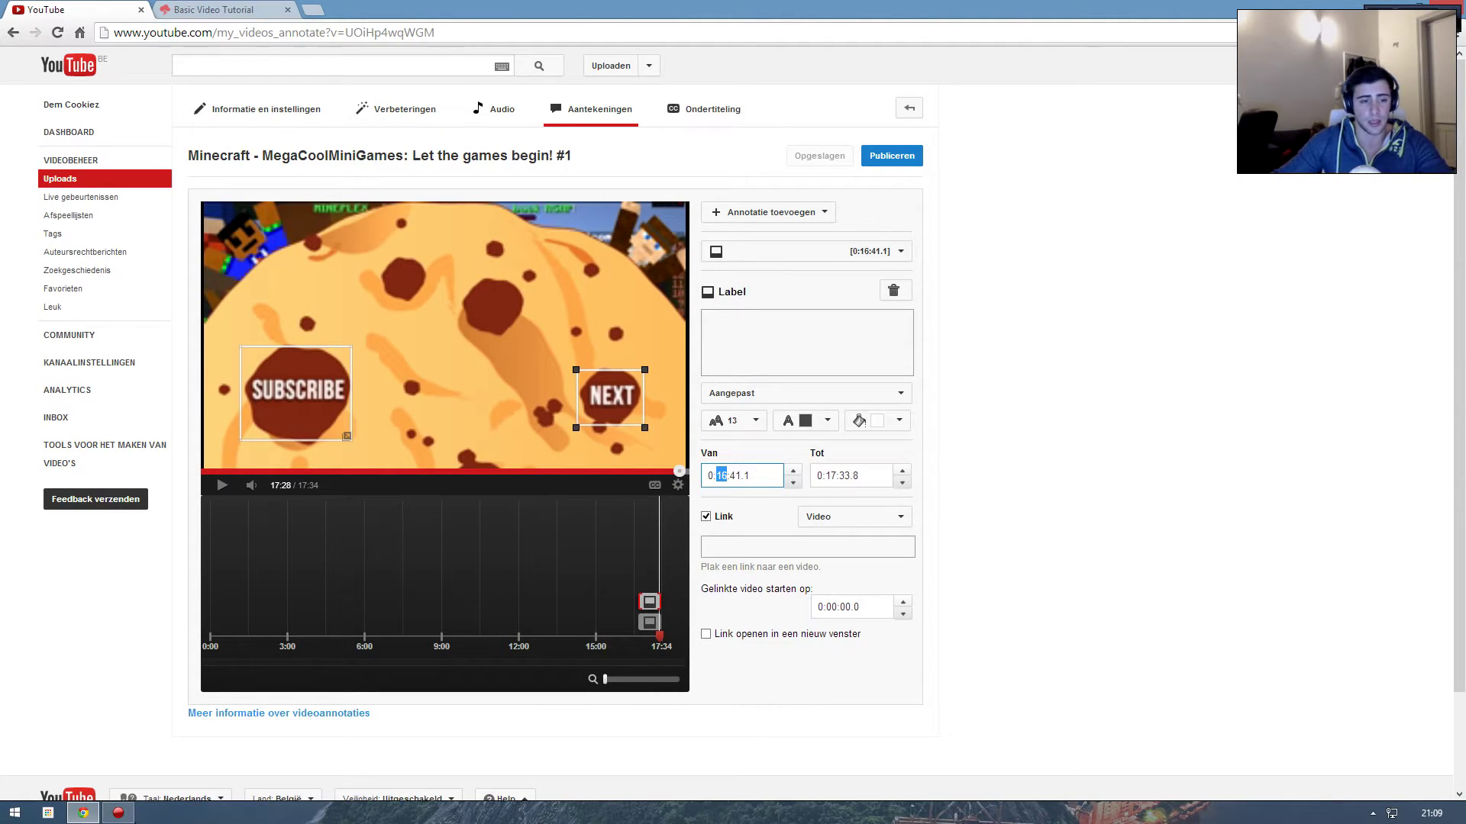
pyautogui.click(13, 814)
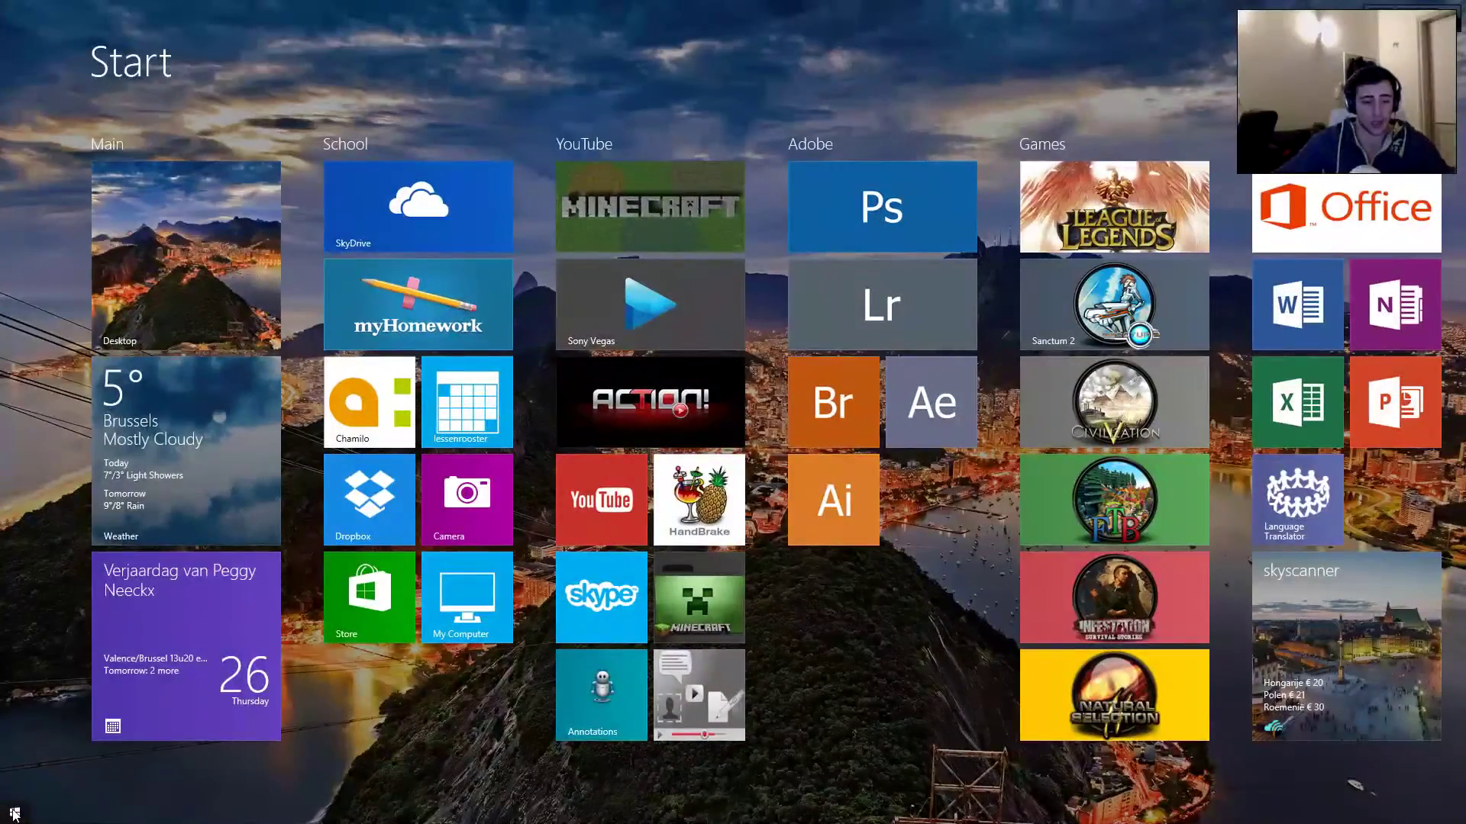
# - Launch JitBit Macro Recorder by searching 'macro' from the Start screen
pyautogui.write('macro')
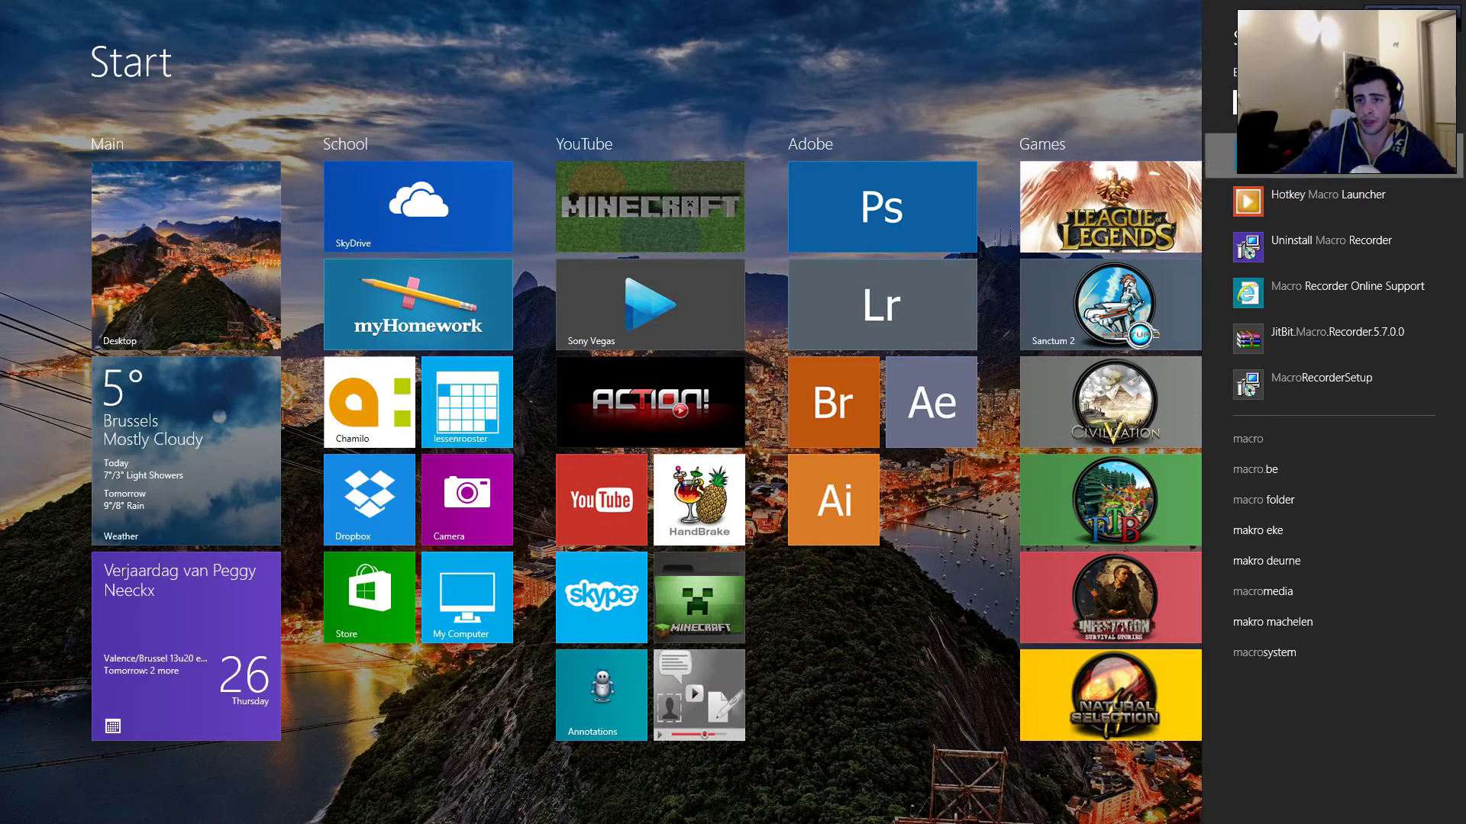
pyautogui.press('Return')
pyautogui.click(205, 10)
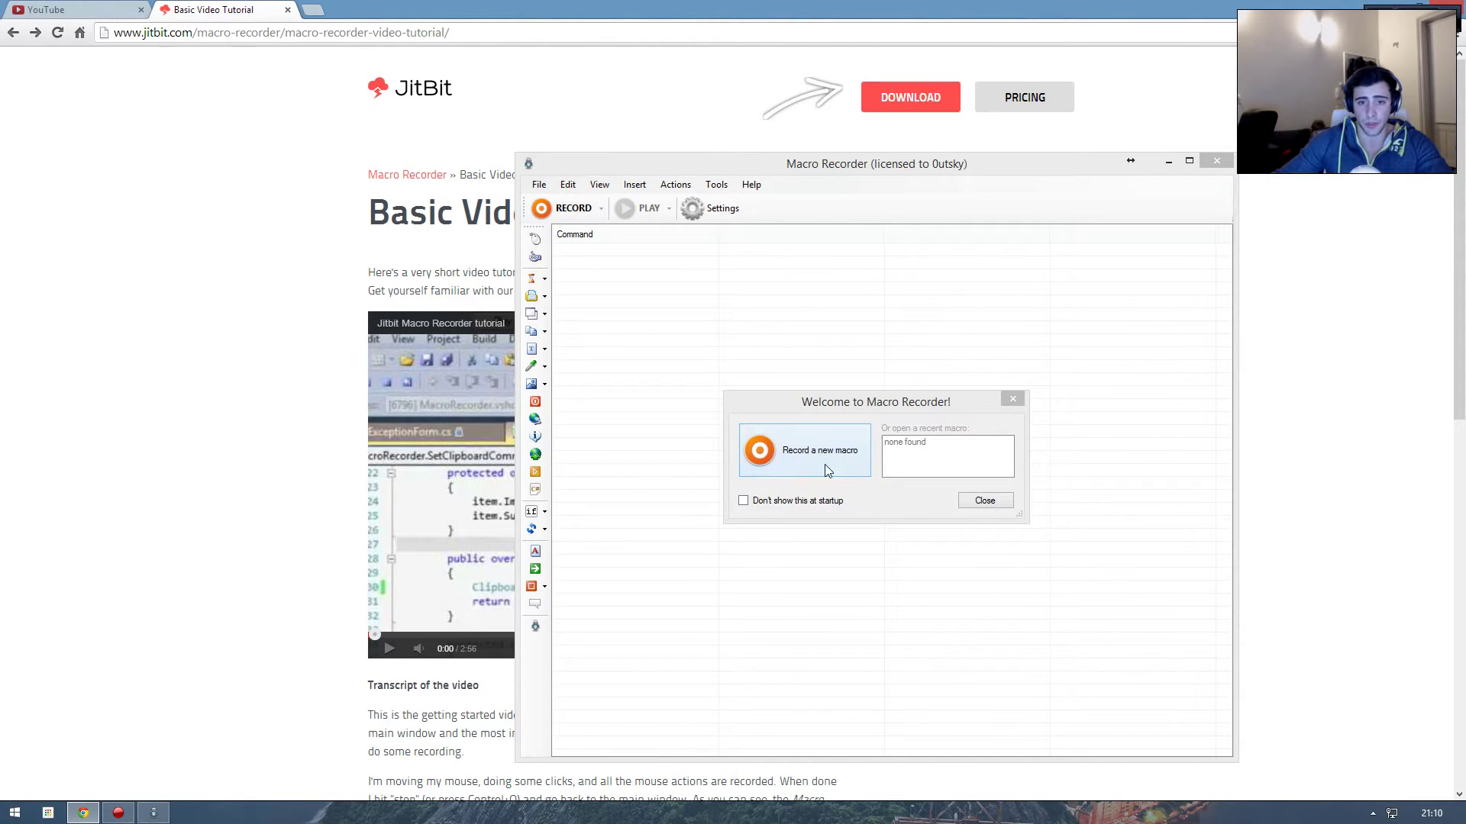
# - Delete the NEXT label annotation on the YouTube end screen
pyautogui.click(127, 8)
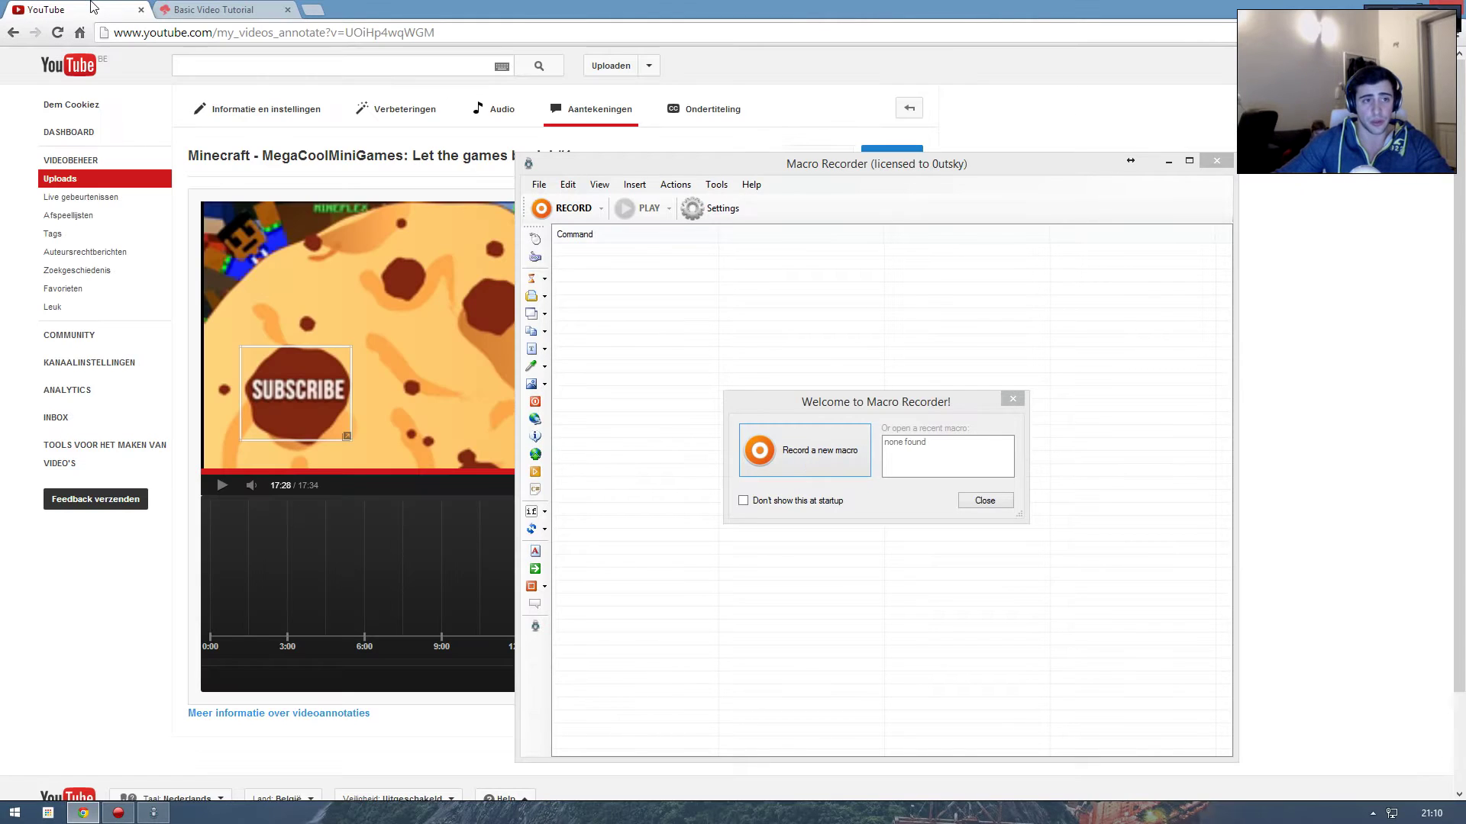
pyautogui.click(821, 456)
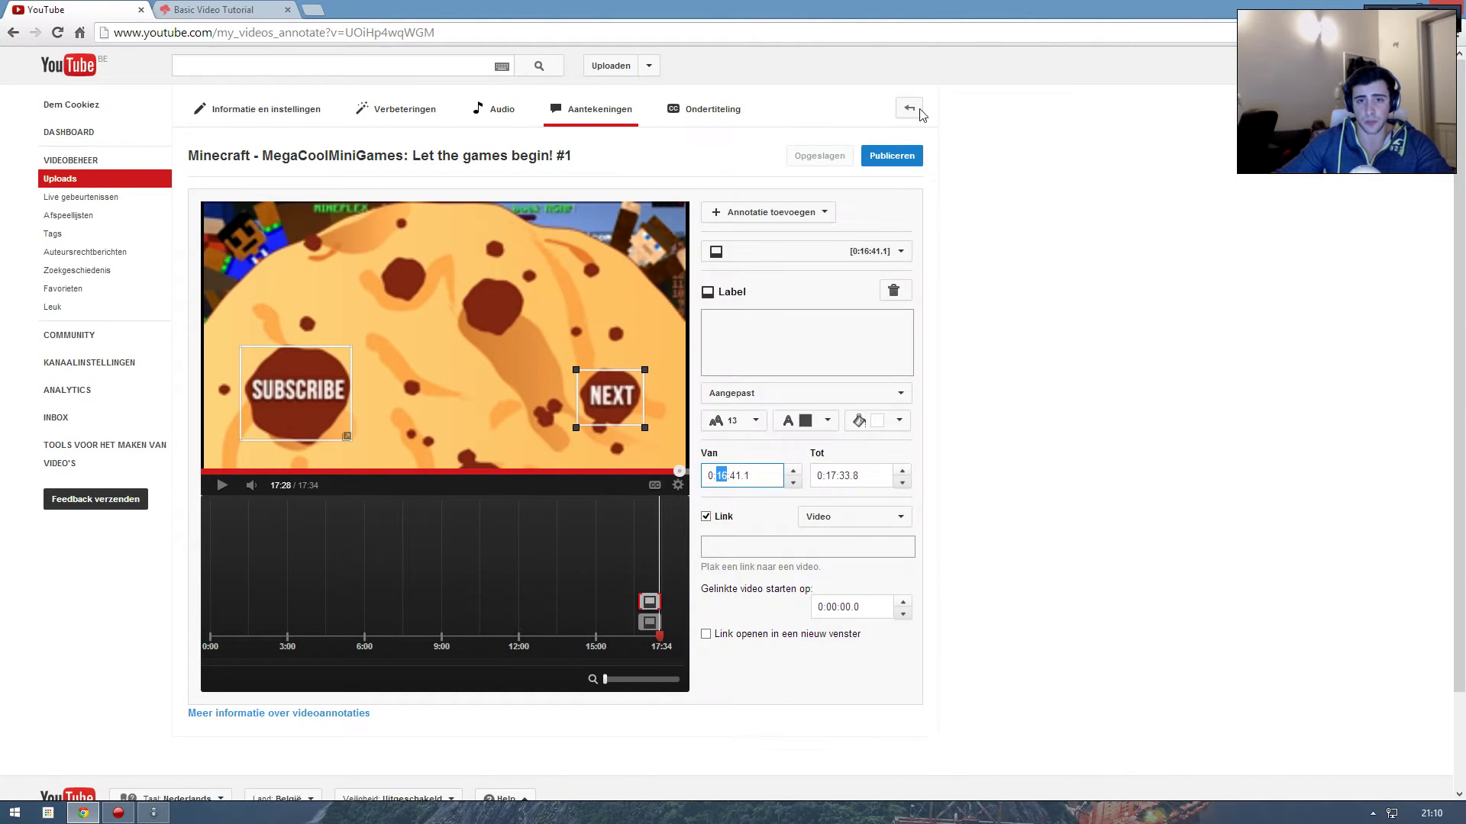
pyautogui.click(893, 288)
# - Delete the SUBSCRIBE label annotation and begin recording a new macro
pyautogui.click(870, 255)
pyautogui.click(889, 284)
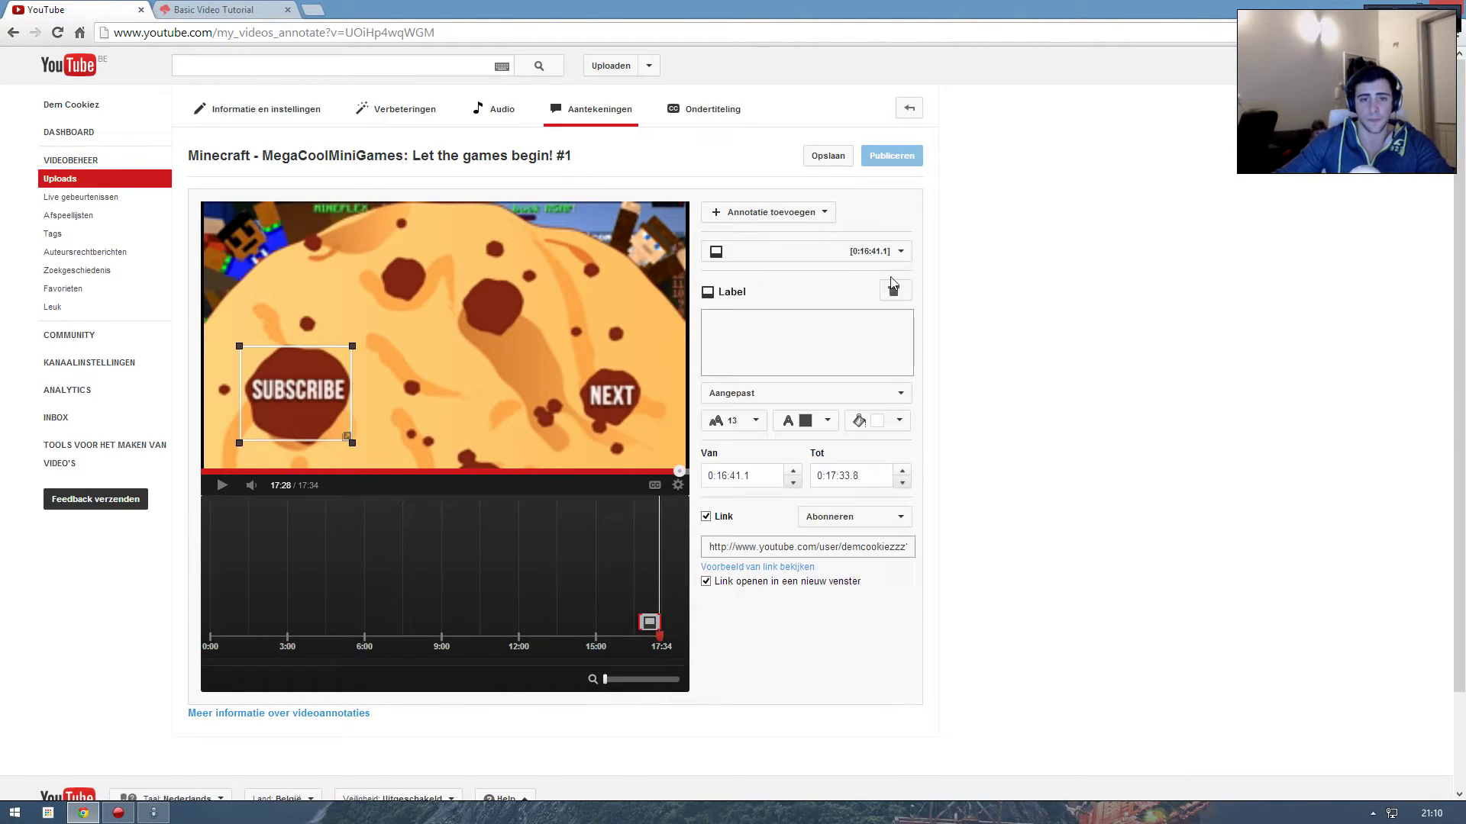
pyautogui.click(893, 288)
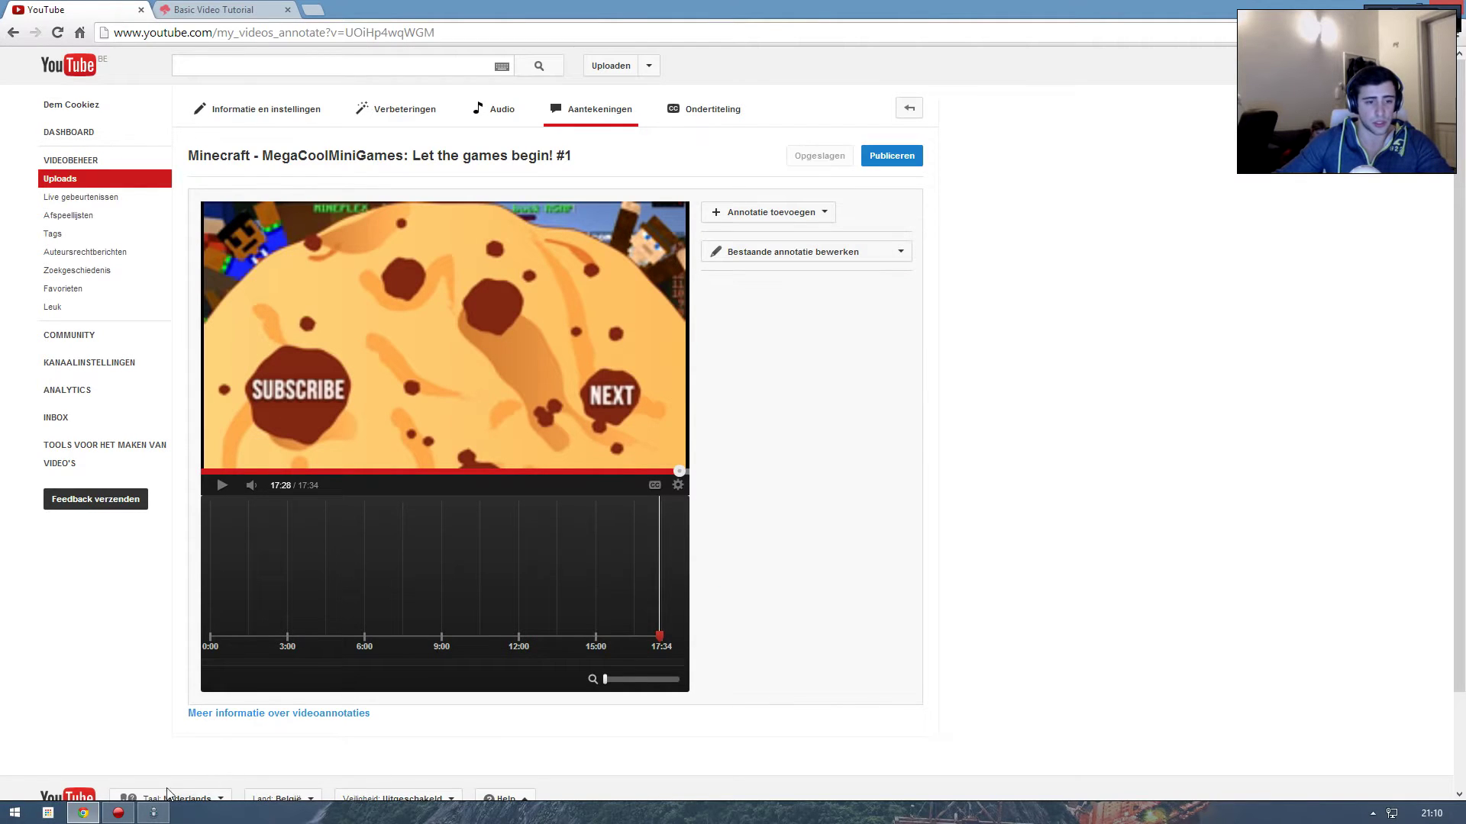
pyautogui.click(154, 812)
pyautogui.click(817, 465)
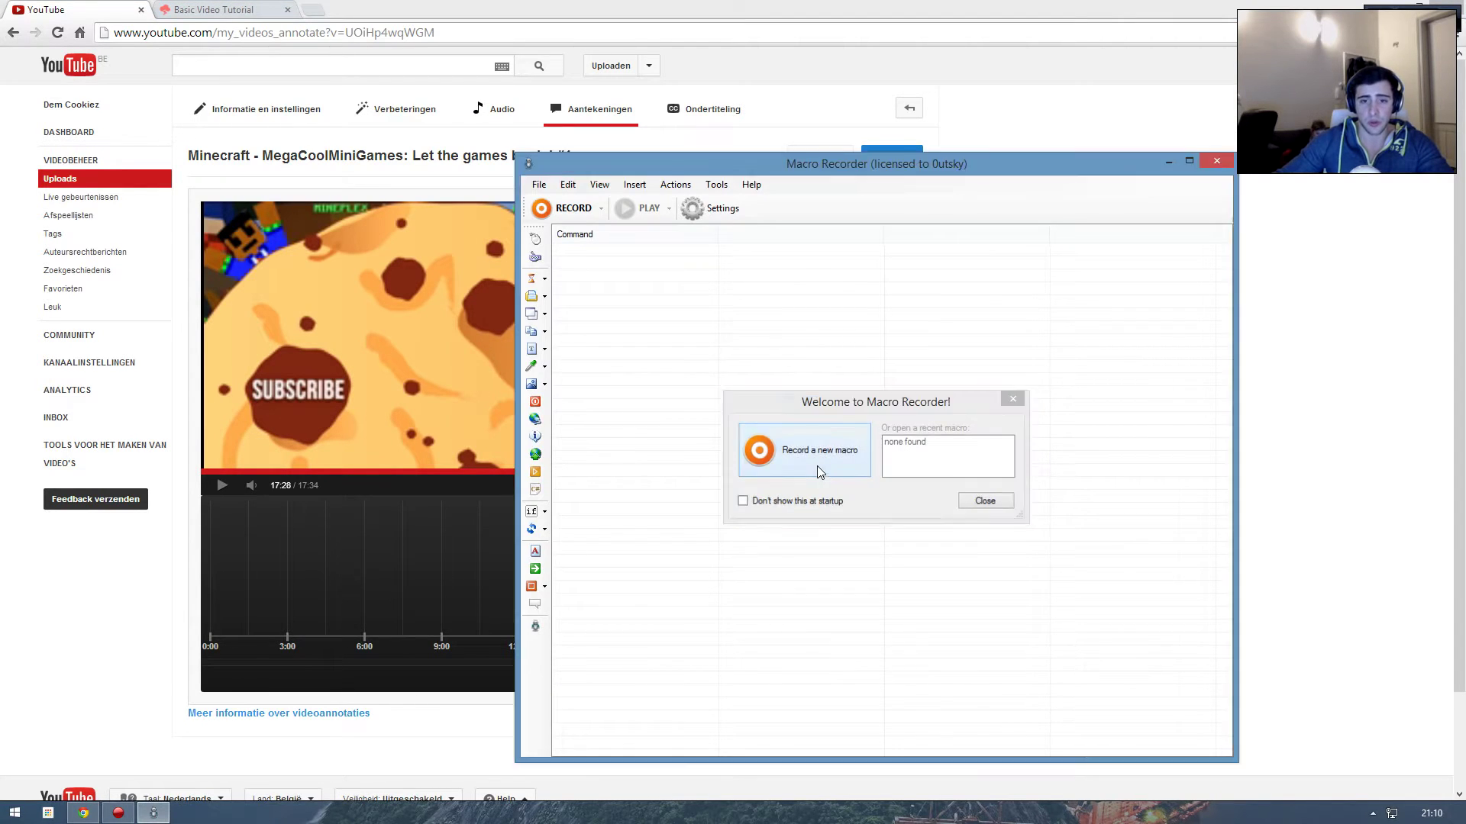
# - Add a label over SUBSCRIBE linking to Abonneren, entering the channel username
pyautogui.click(729, 213)
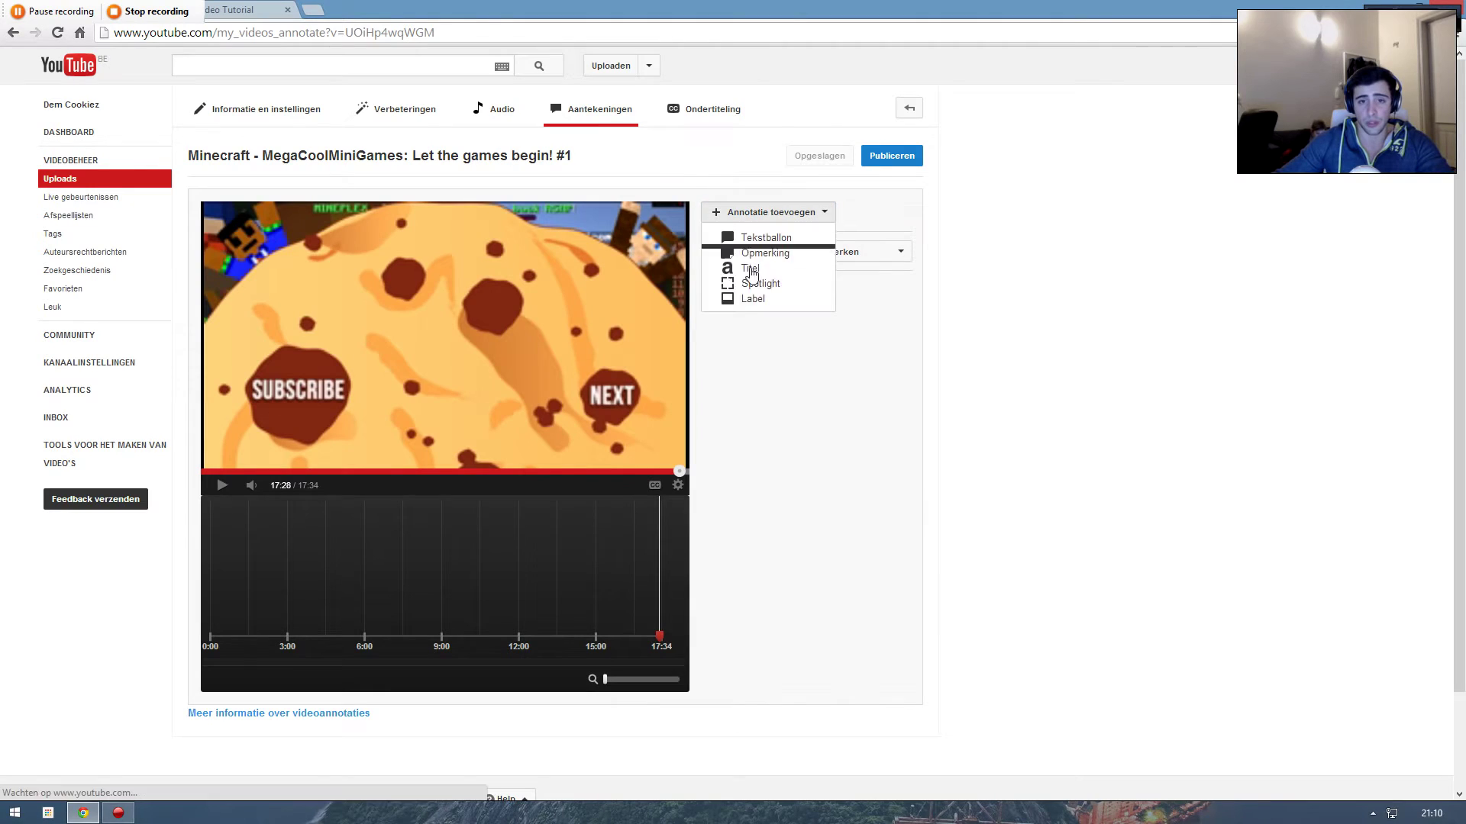
pyautogui.click(748, 302)
pyautogui.moveTo(468, 321)
pyautogui.mouseDown()
pyautogui.moveTo(318, 405)
pyautogui.moveTo(350, 344)
pyautogui.mouseUp()
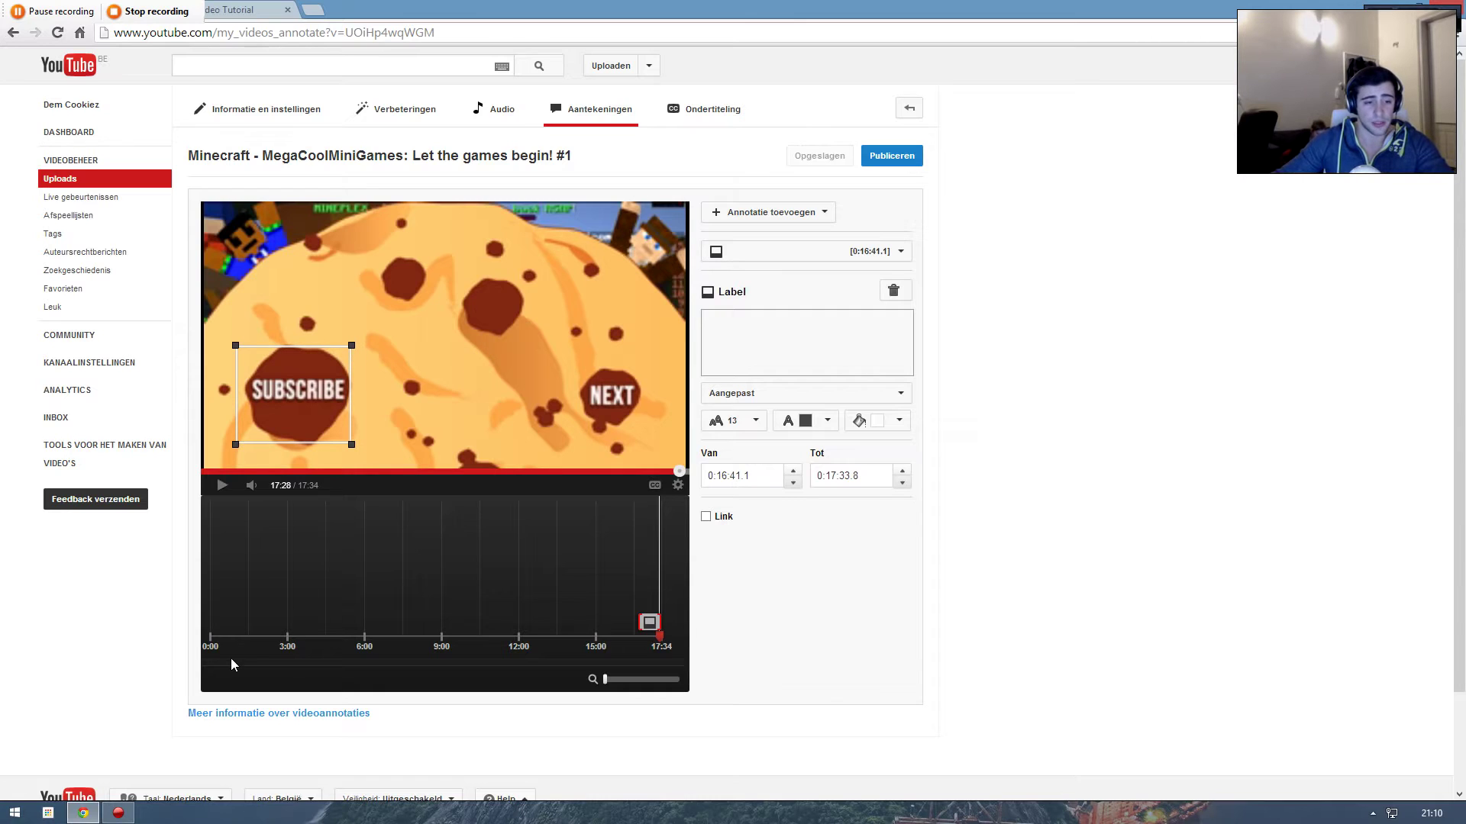
pyautogui.click(713, 519)
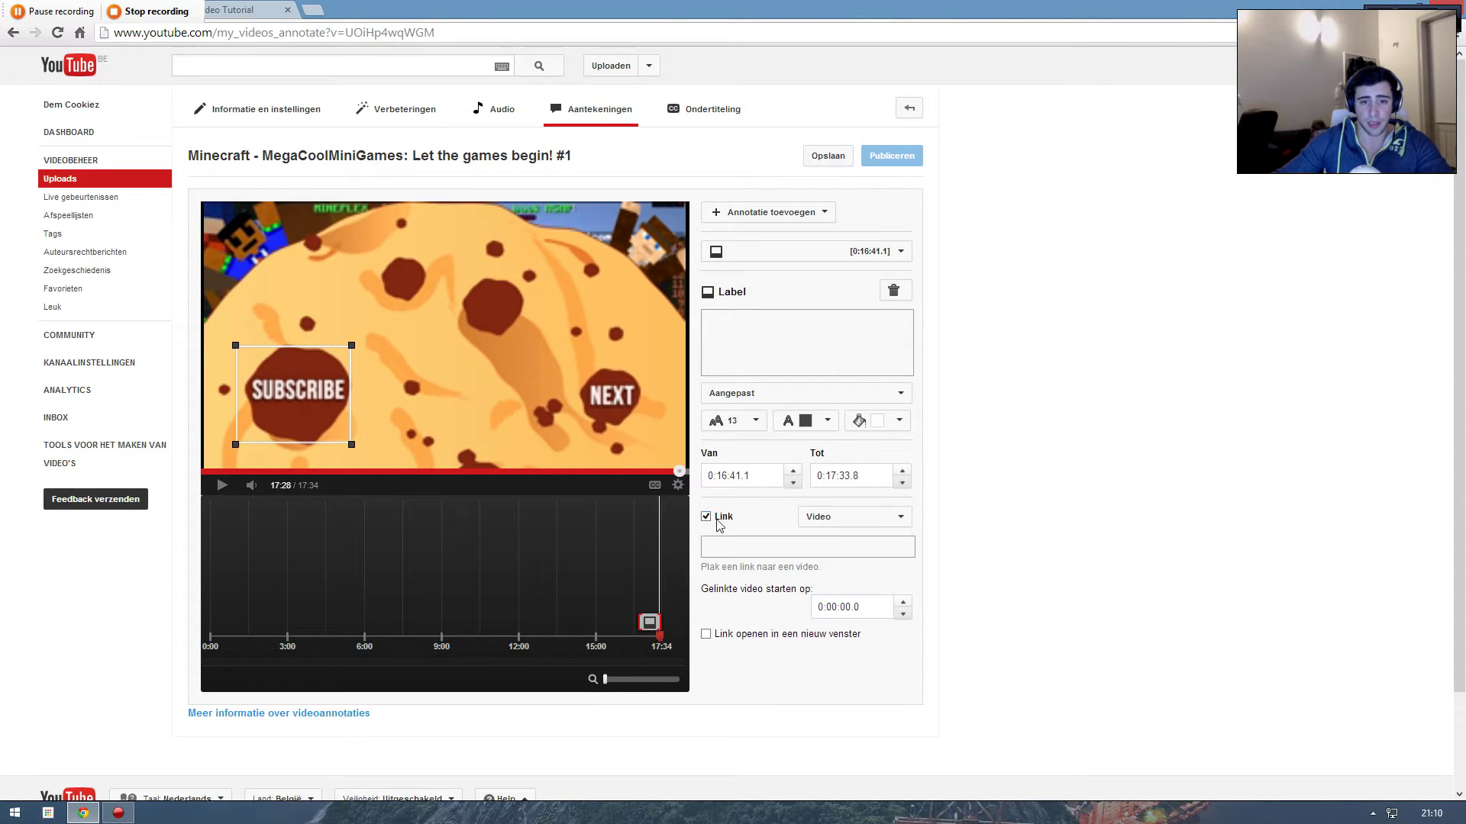
pyautogui.click(821, 518)
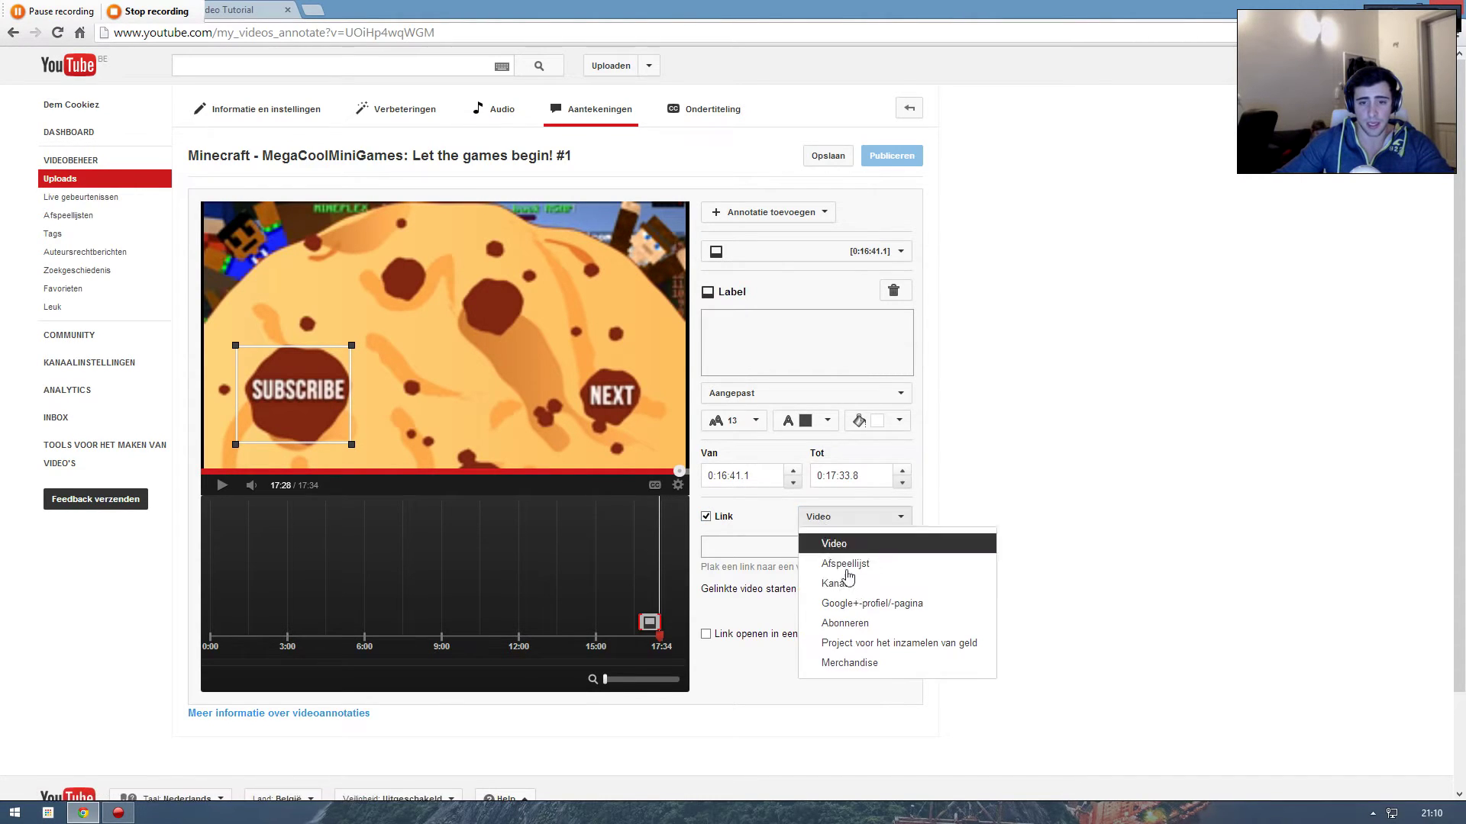
pyautogui.click(845, 623)
pyautogui.click(759, 548)
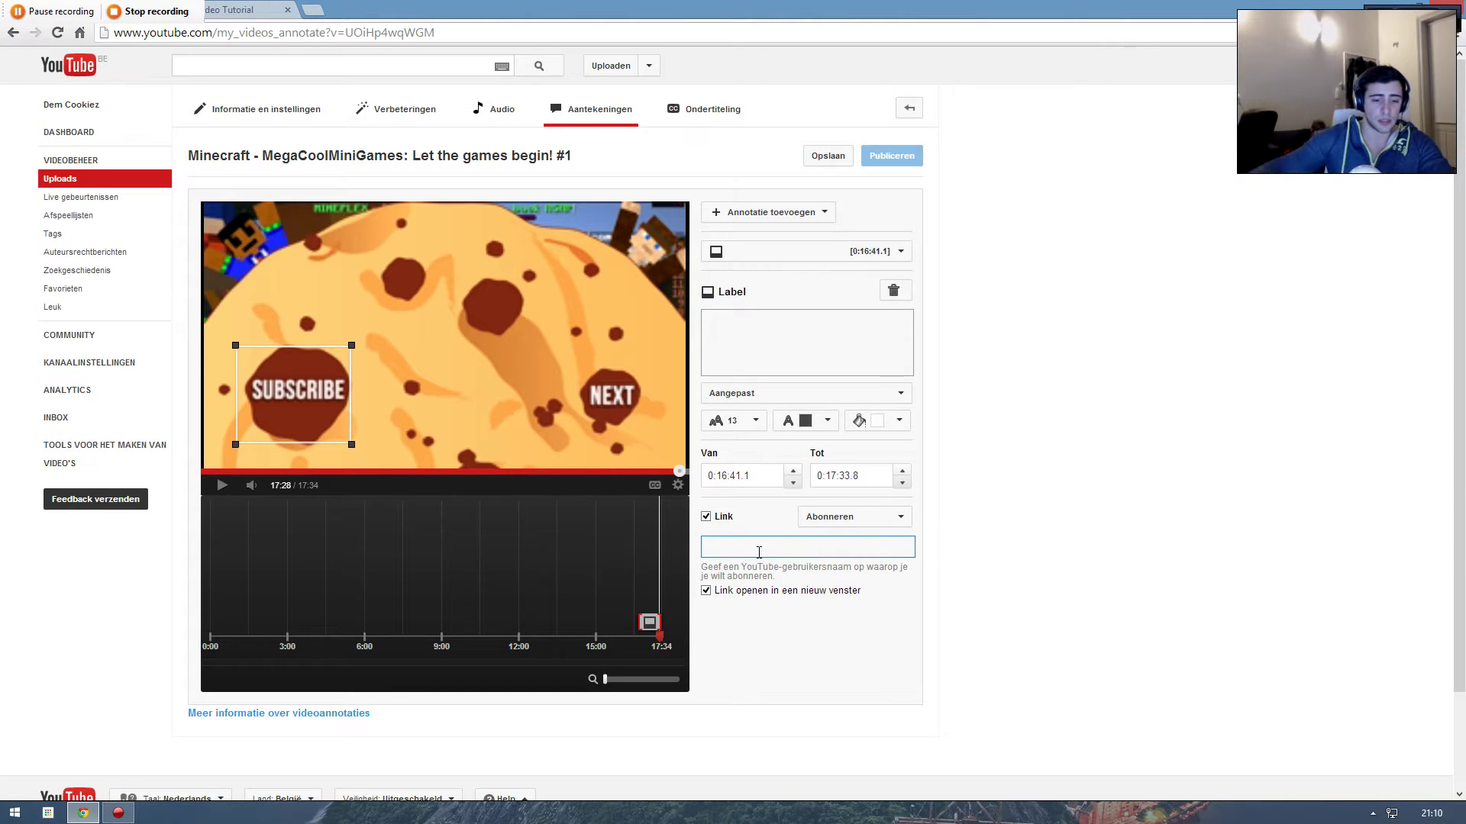
pyautogui.write('demcook')
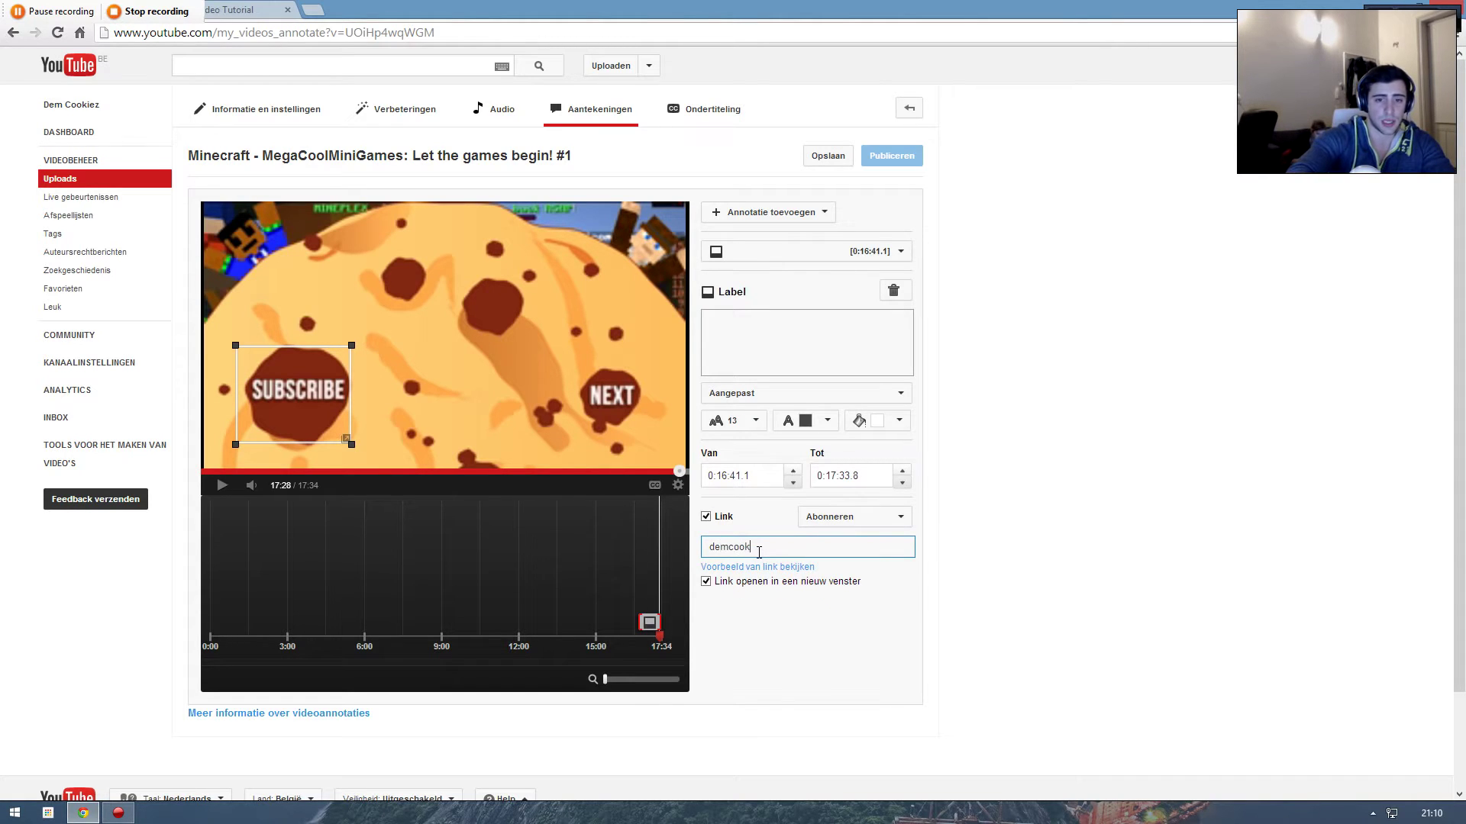
pyautogui.write('iezzz')
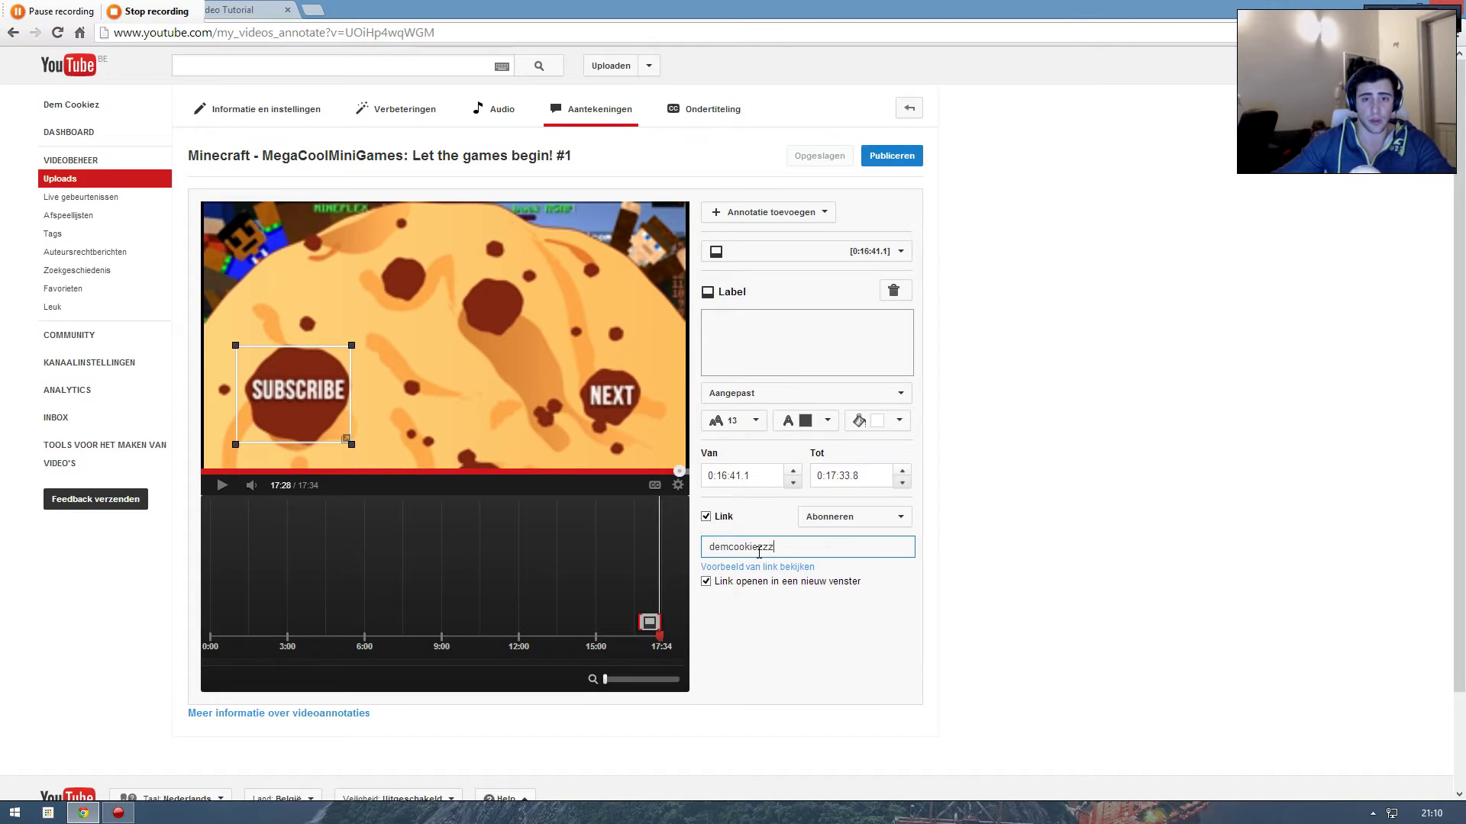
# - Add a second label and resize it to fit over the NEXT button
pyautogui.click(779, 211)
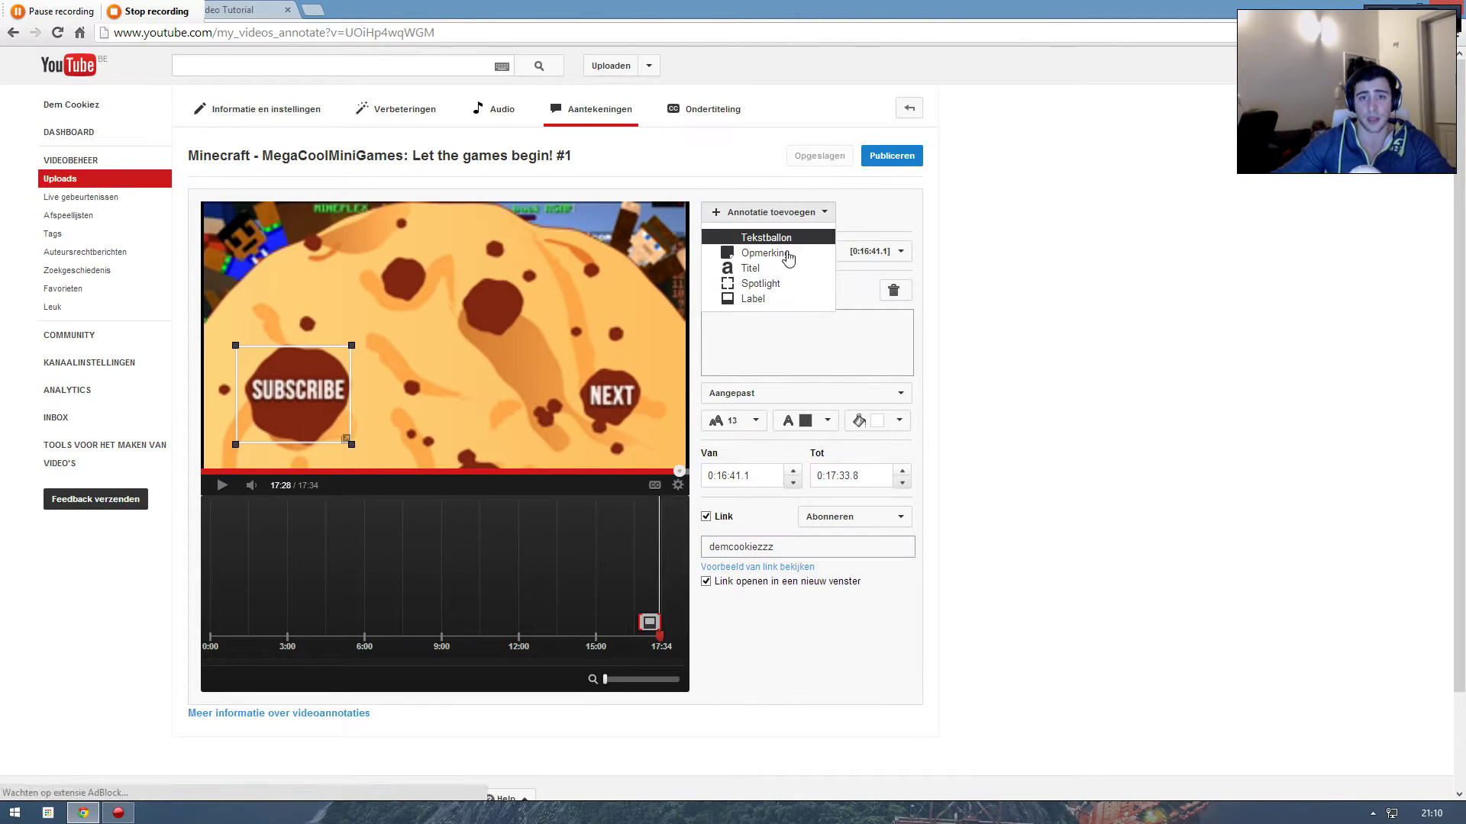
pyautogui.click(778, 303)
pyautogui.moveTo(507, 330)
pyautogui.mouseDown()
pyautogui.moveTo(632, 386)
pyautogui.moveTo(623, 416)
pyautogui.mouseUp()
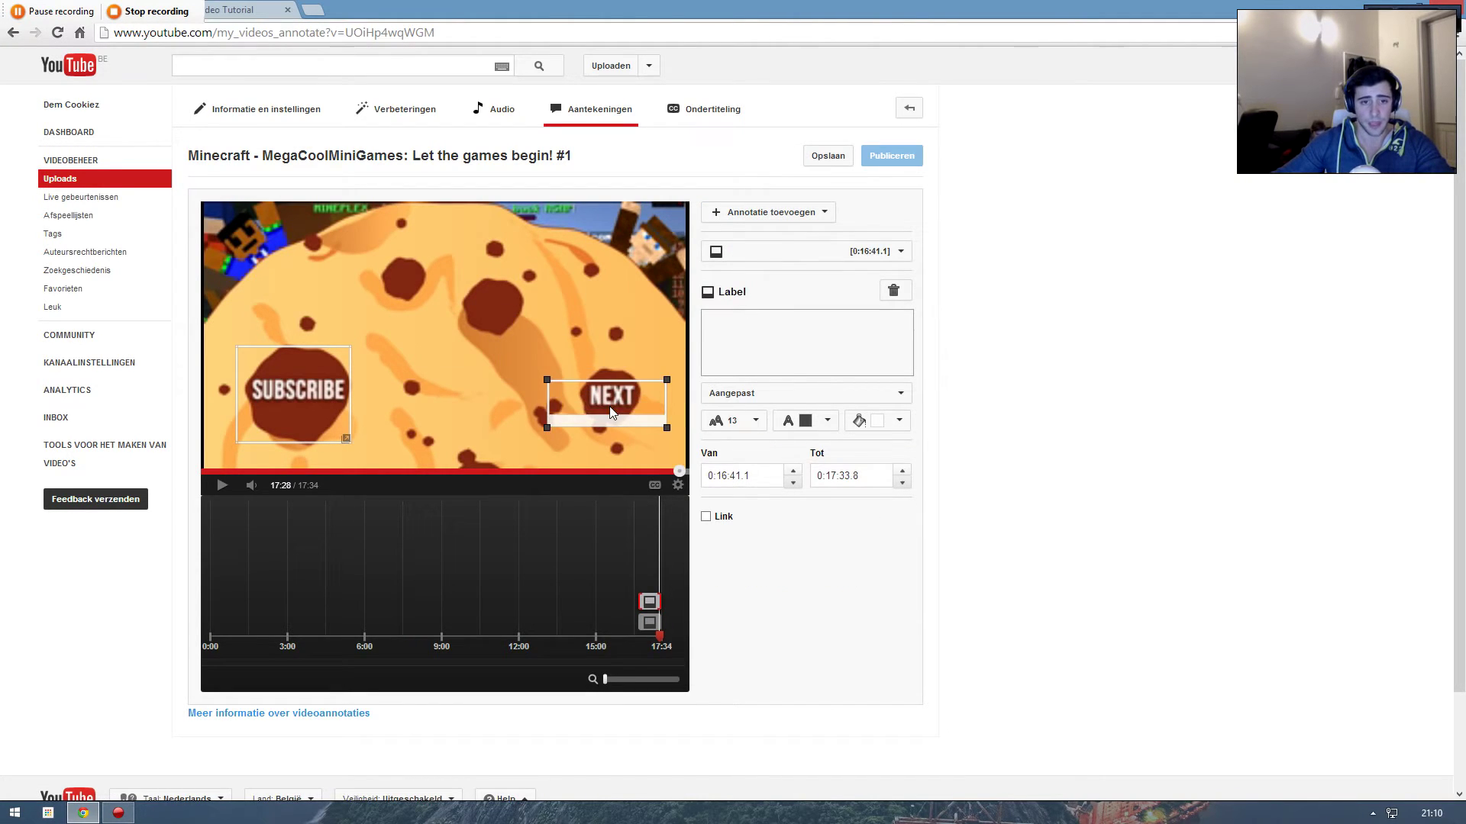
pyautogui.moveTo(551, 382); pyautogui.dragTo(642, 371)
# - Save the new SUBSCRIBE and NEXT end-screen annotations with Opslaan
pyautogui.click(721, 514)
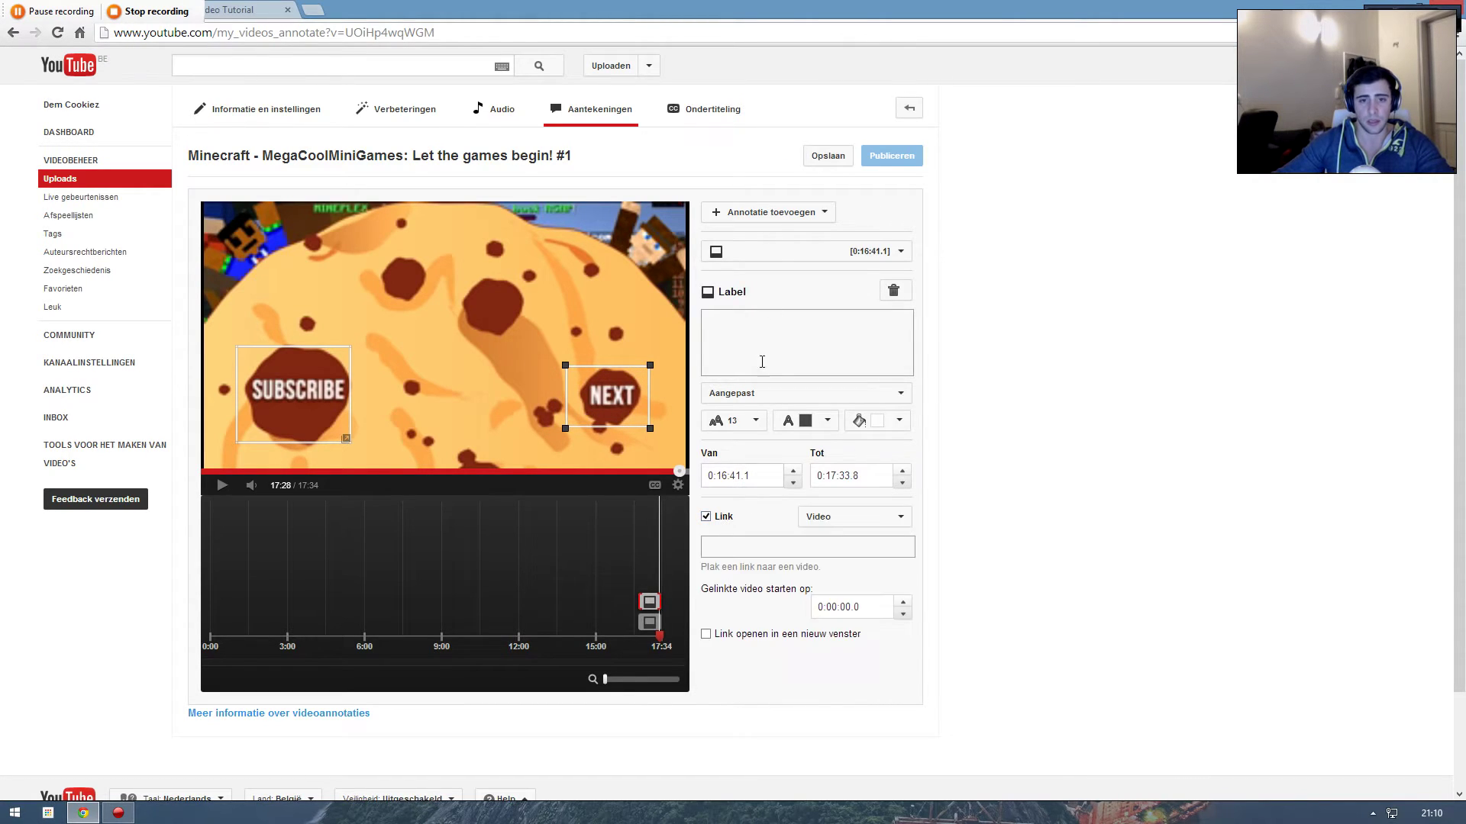
pyautogui.click(827, 154)
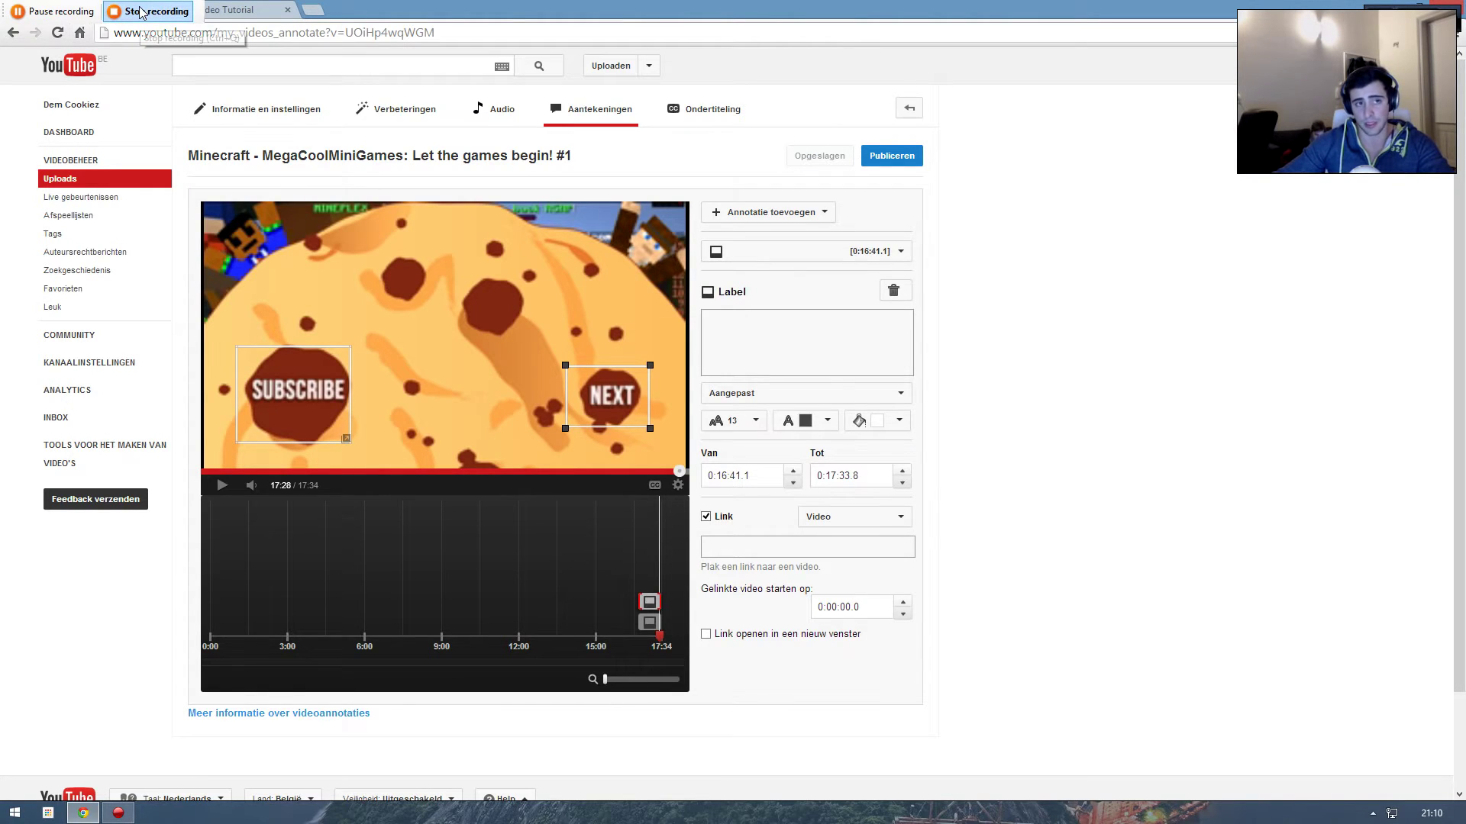
# - Stop recording with Ctrl+Q and confirm Playback settings speed stays at Fast
pyautogui.hotkey('ctrl', 'q')
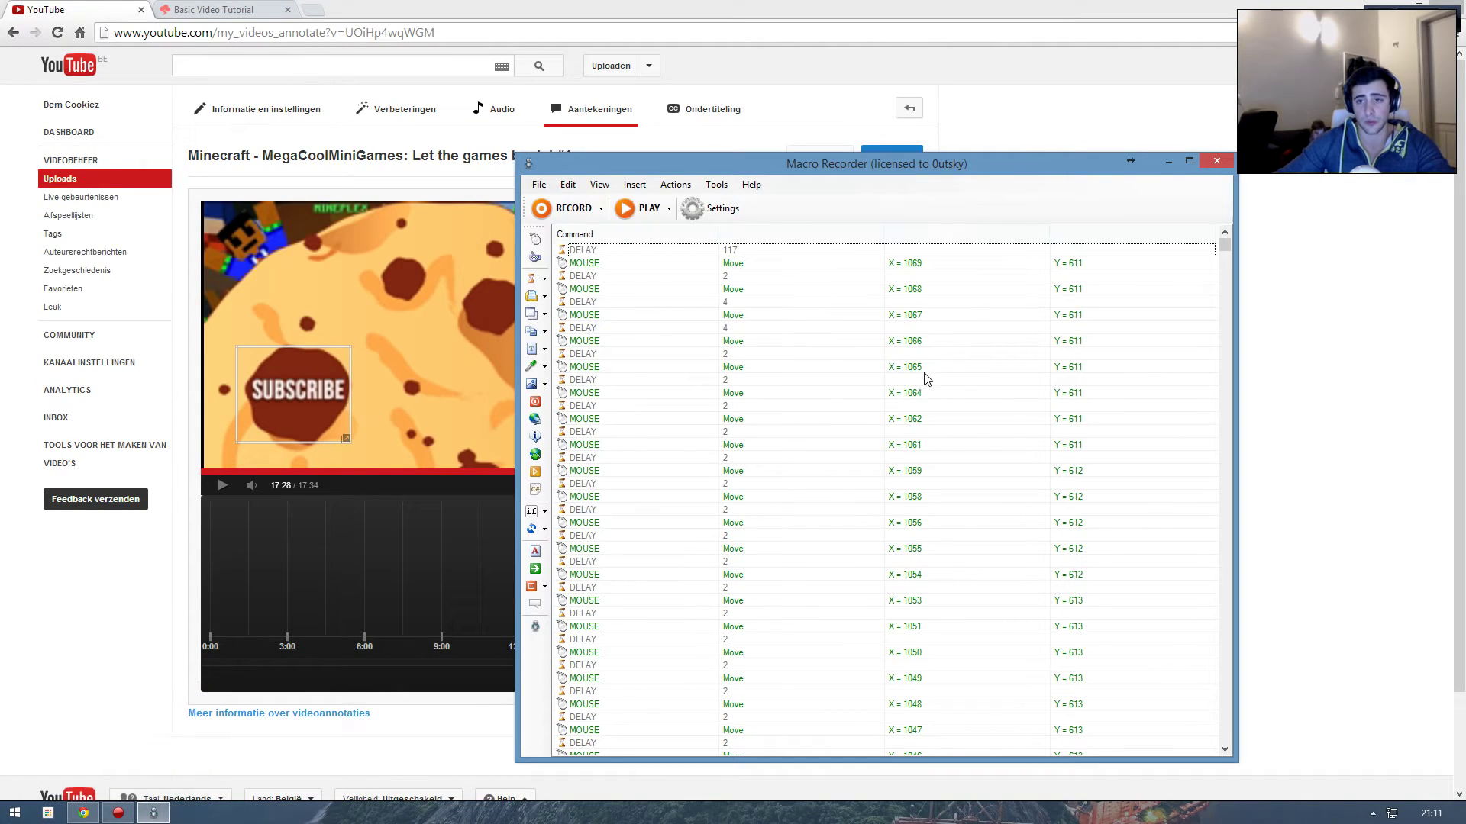
pyautogui.scroll(-3, 768, 584)
pyautogui.scroll(2, 768, 584)
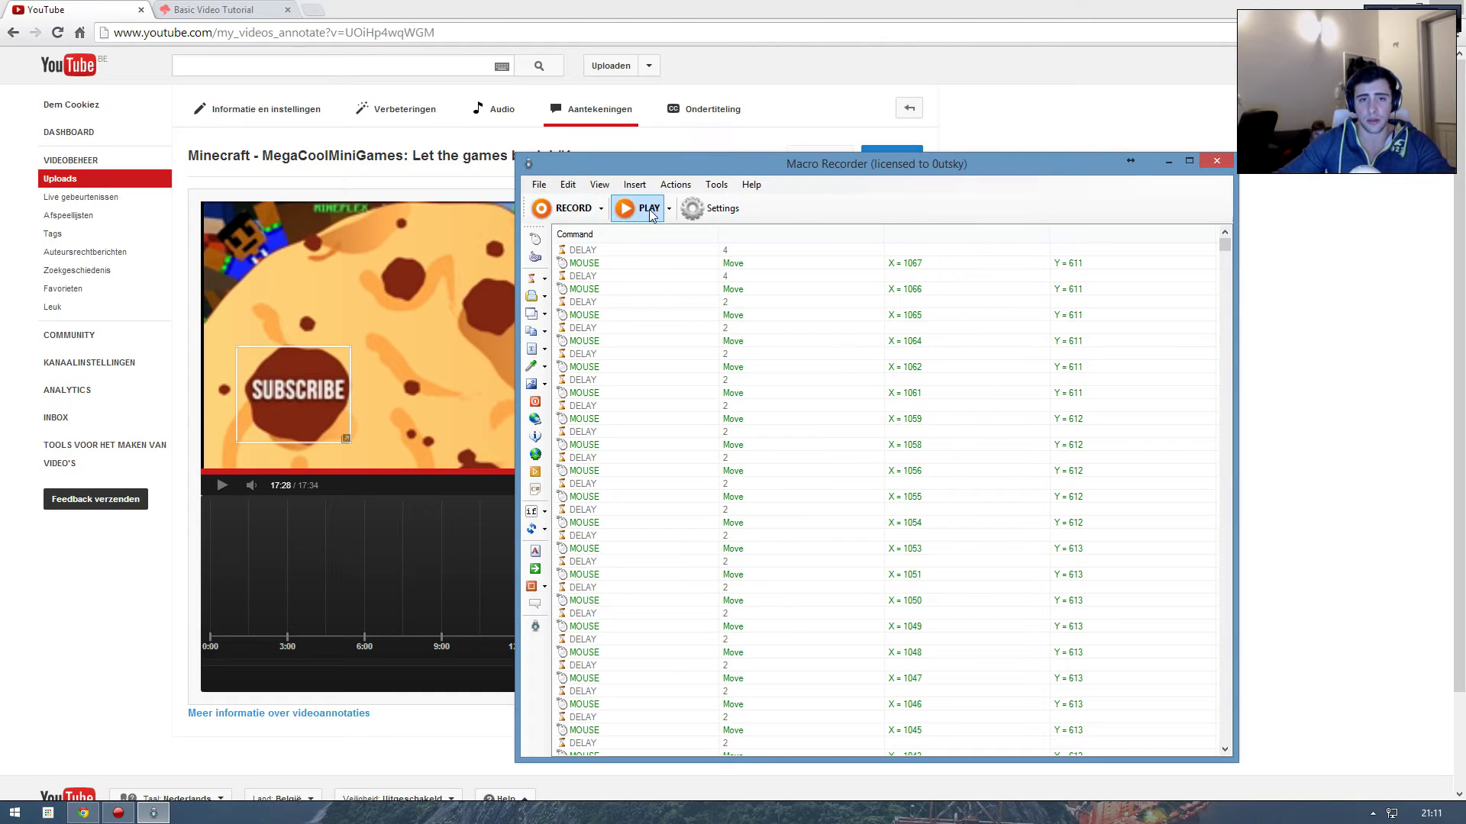
pyautogui.click(717, 211)
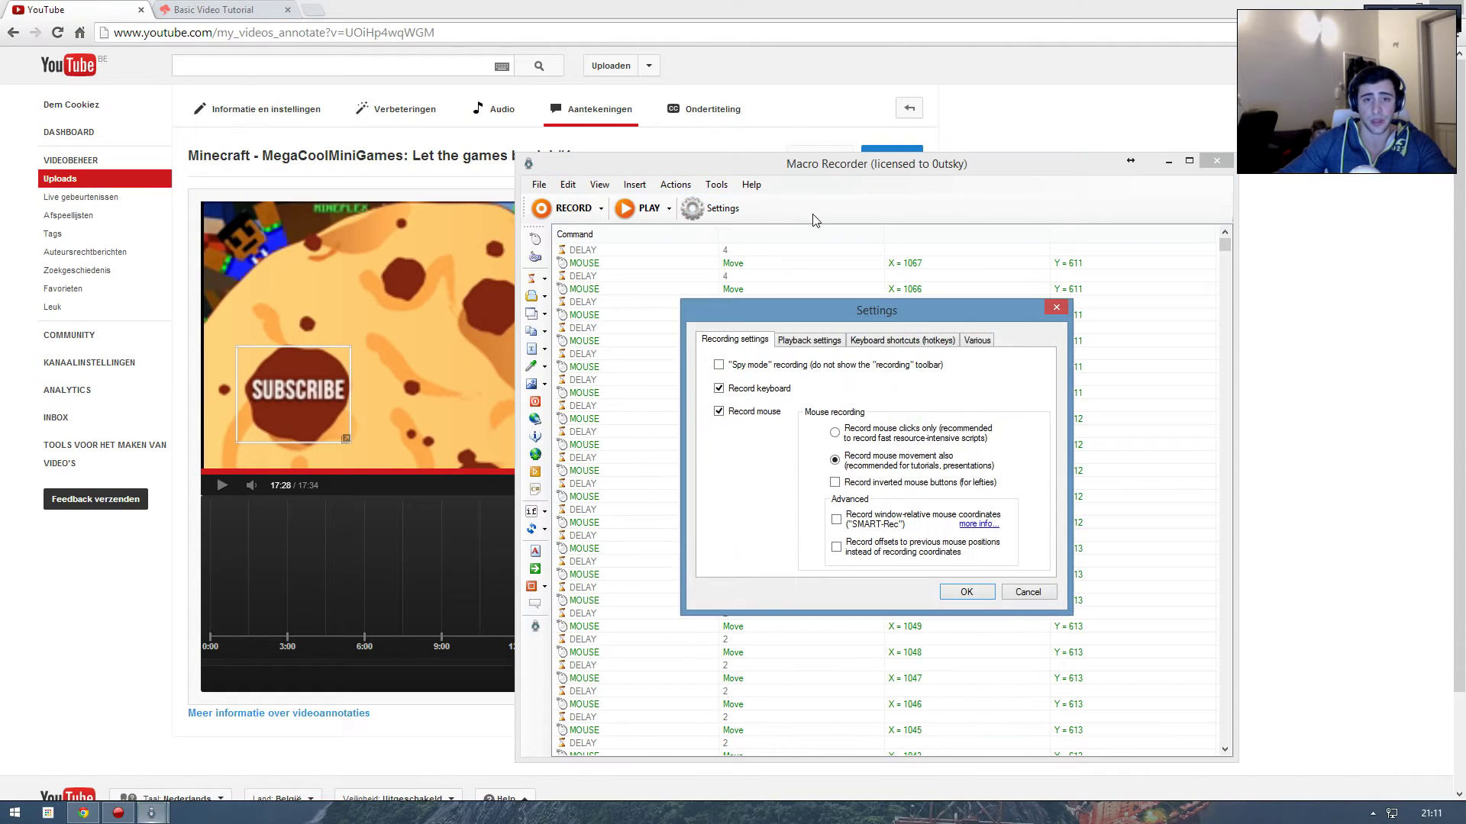
pyautogui.click(828, 338)
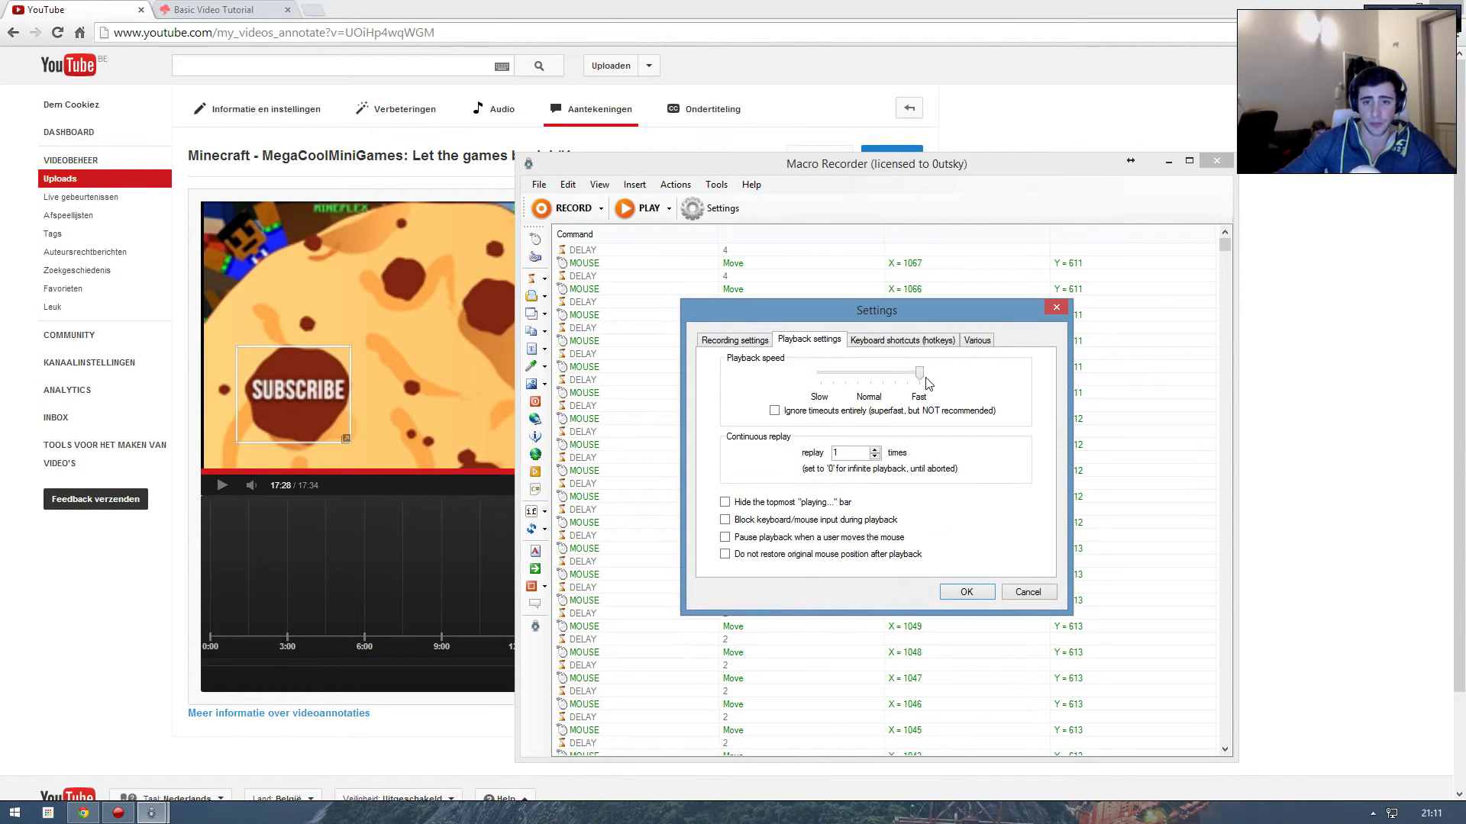
pyautogui.moveTo(919, 380)
pyautogui.mouseDown()
pyautogui.moveTo(863, 382)
pyautogui.moveTo(925, 381)
pyautogui.mouseUp()
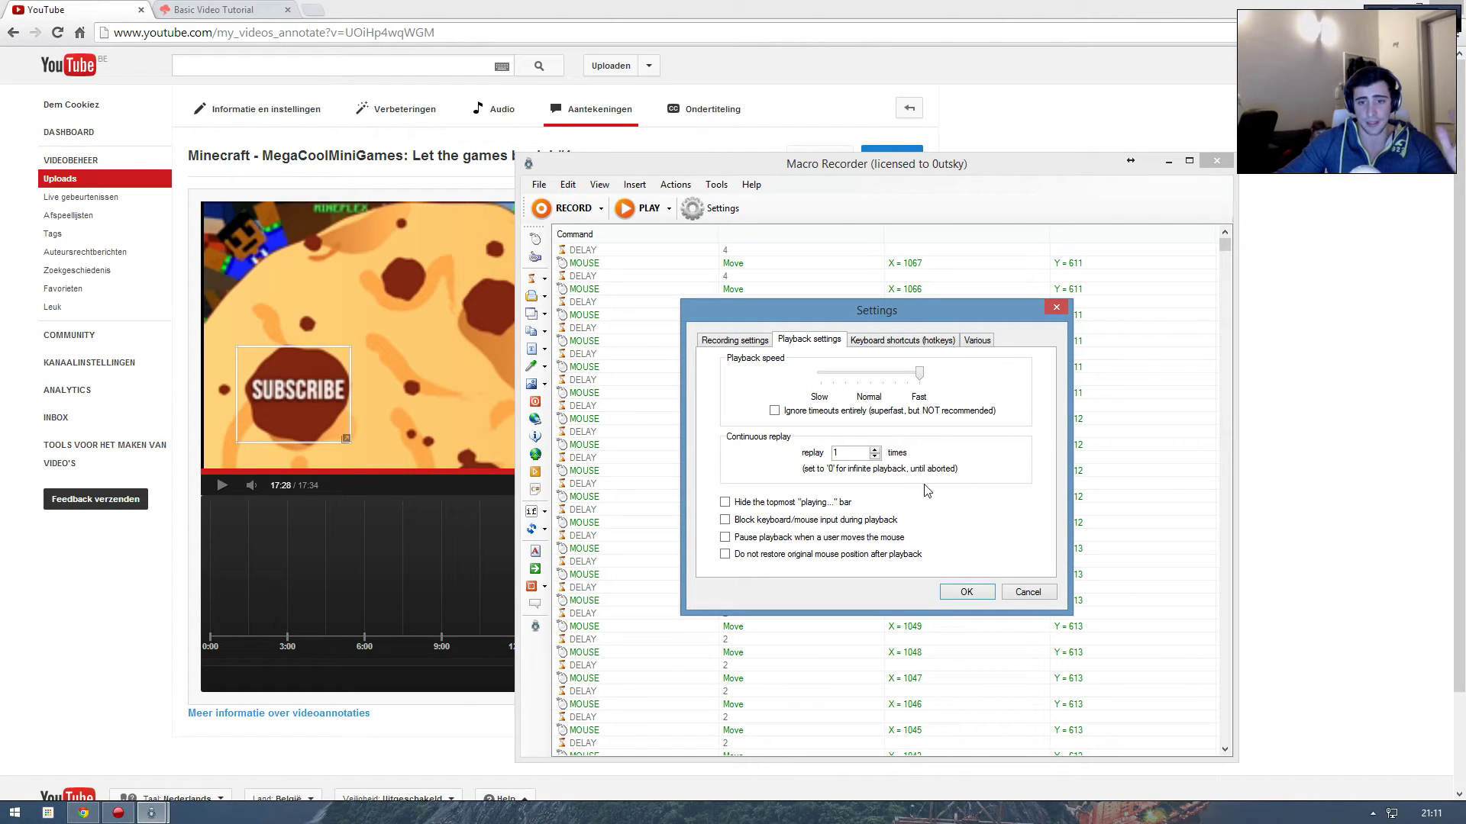
# - Apply the playback settings and delete both the NEXT and SUBSCRIBE annotations
pyautogui.click(967, 591)
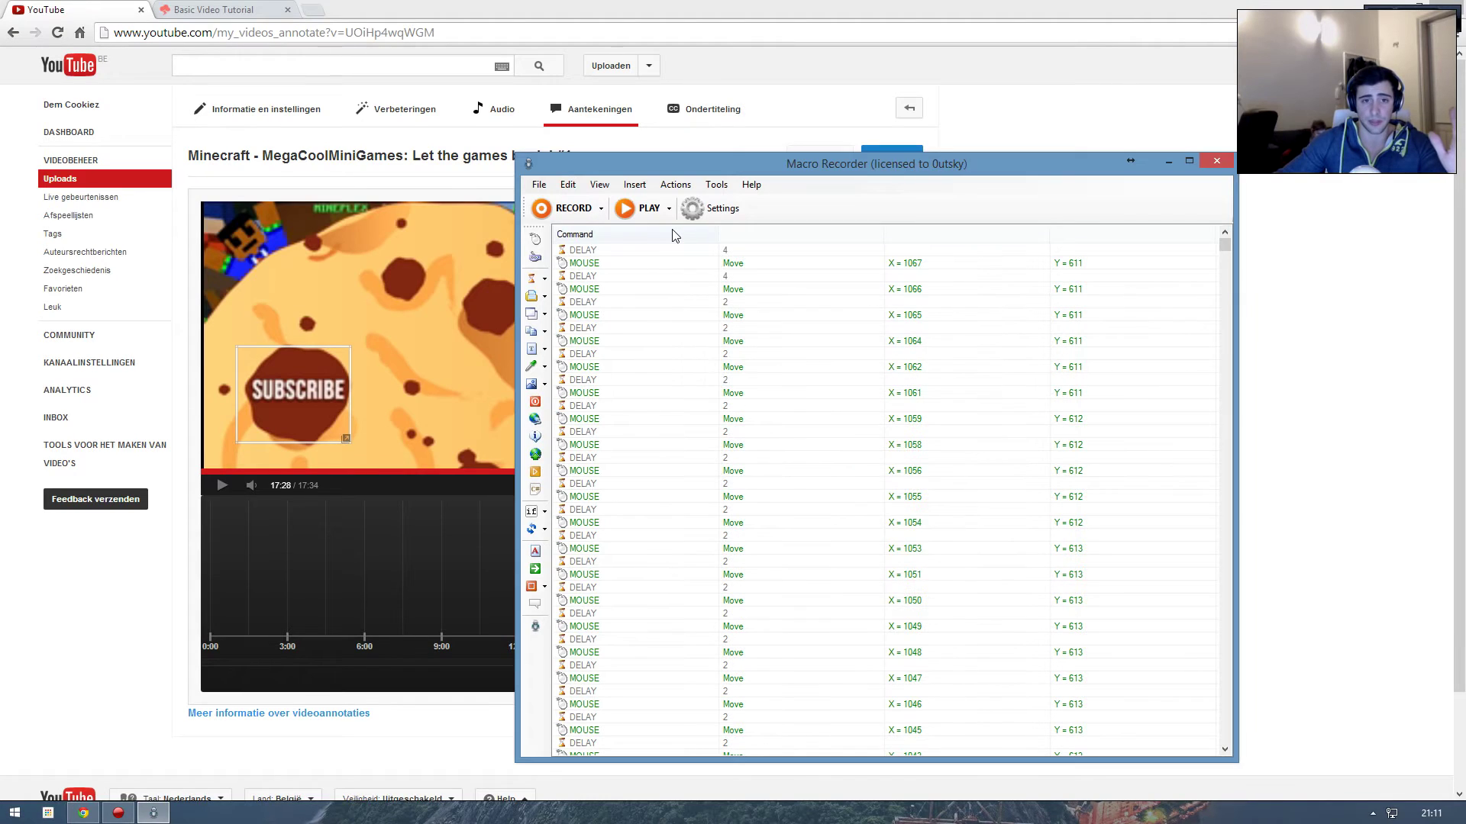
pyautogui.click(637, 208)
pyautogui.click(894, 291)
pyautogui.click(867, 254)
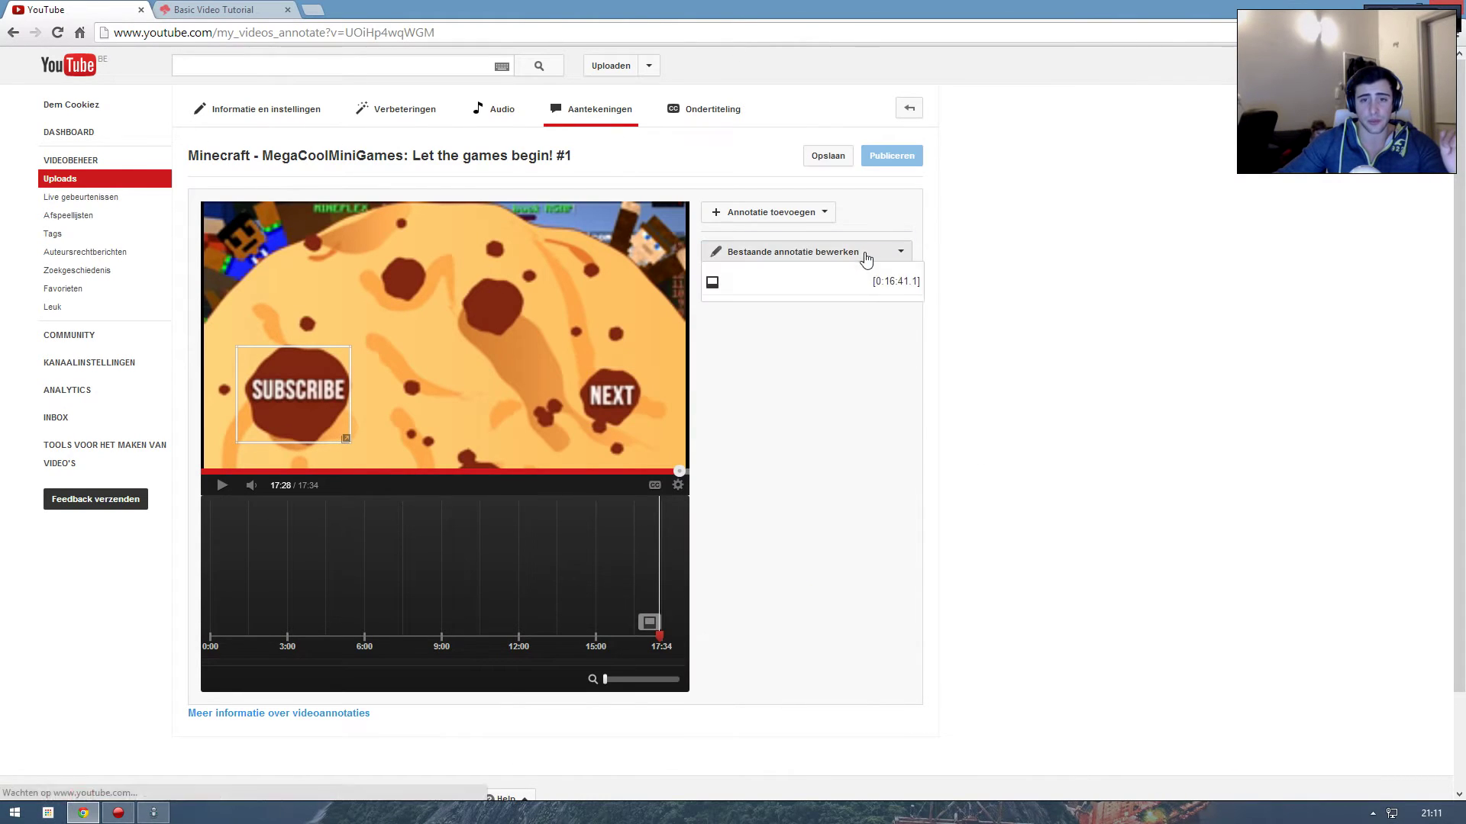
pyautogui.click(857, 289)
pyautogui.click(893, 291)
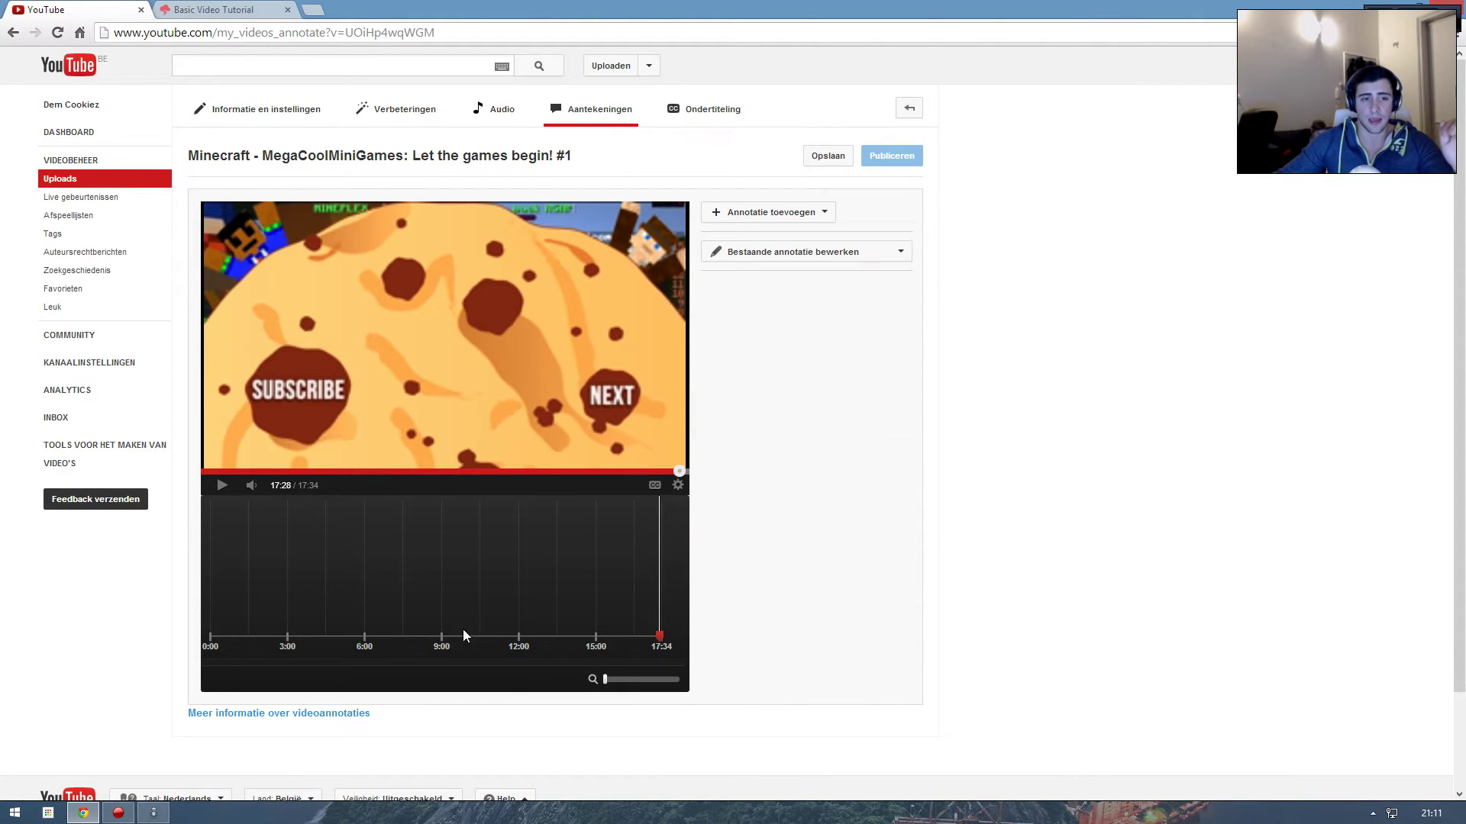
# - Replay the recorded macro to rebuild and save the SUBSCRIBE and NEXT labels
pyautogui.click(155, 813)
pyautogui.click(651, 215)
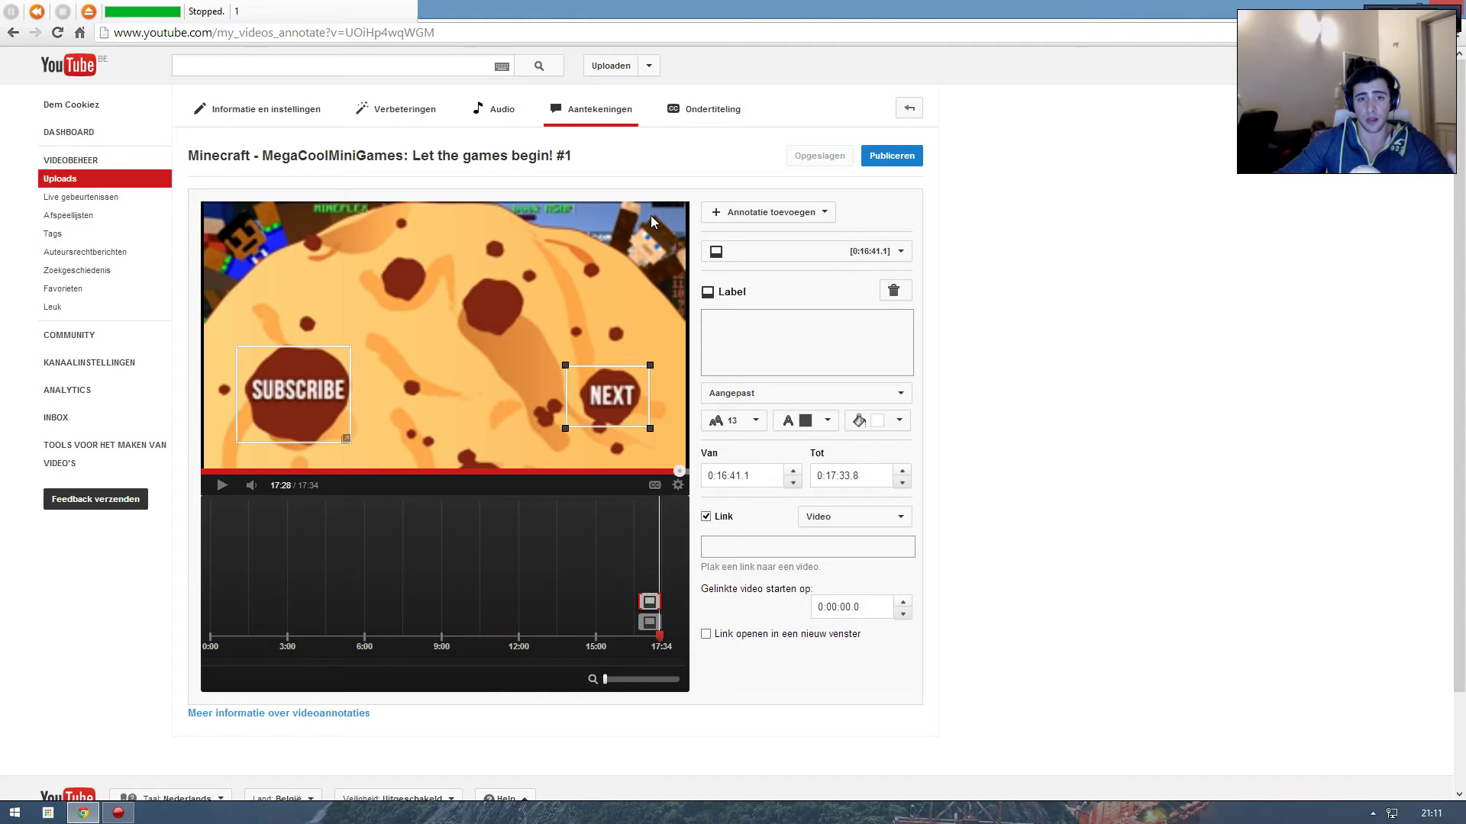
pyautogui.click(89, 11)
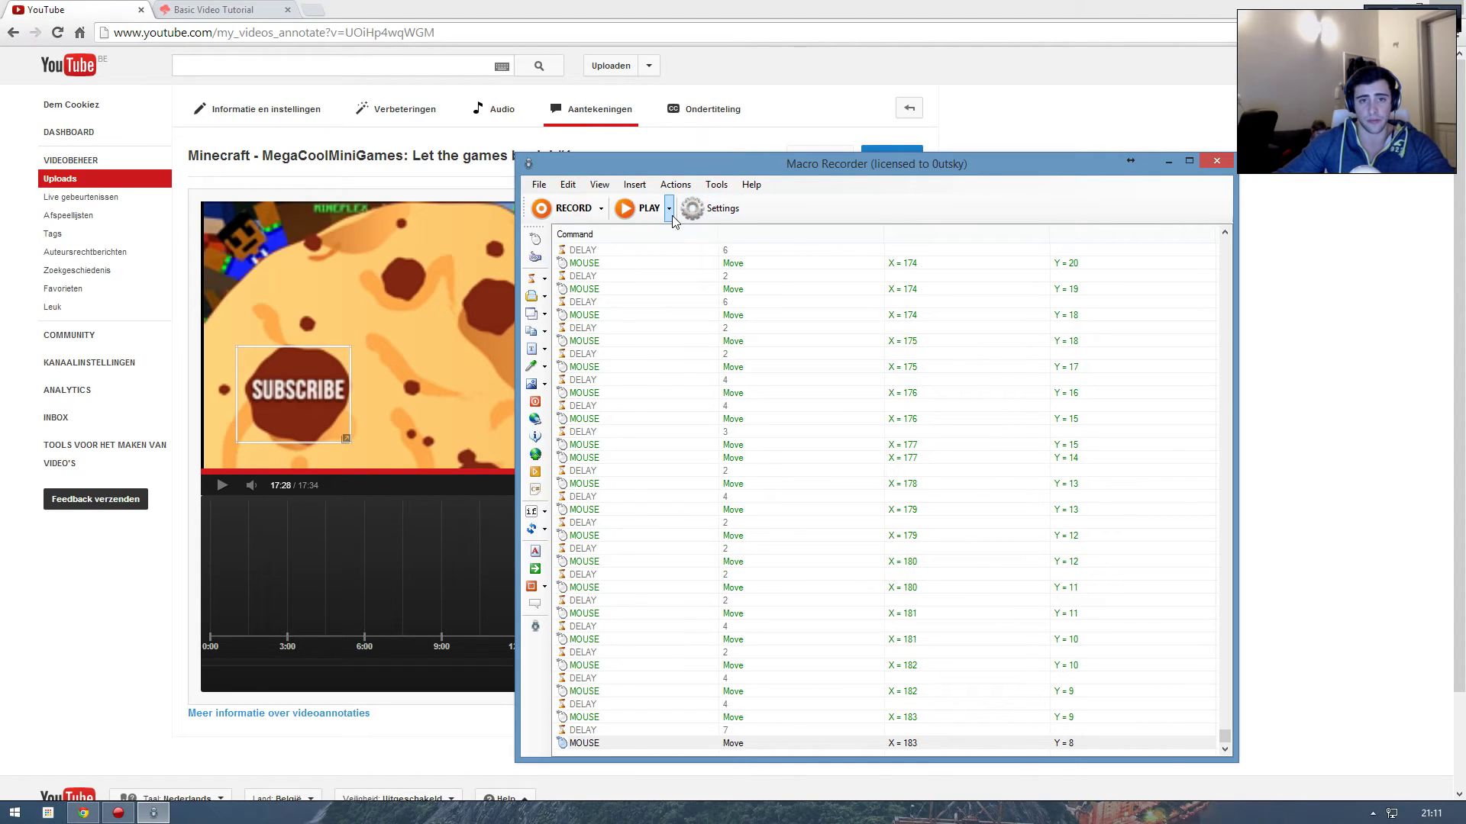
# - Compile the macro to auto.exe on the Desktop, replacing the existing file, and confirm the successful build
pyautogui.click(539, 184)
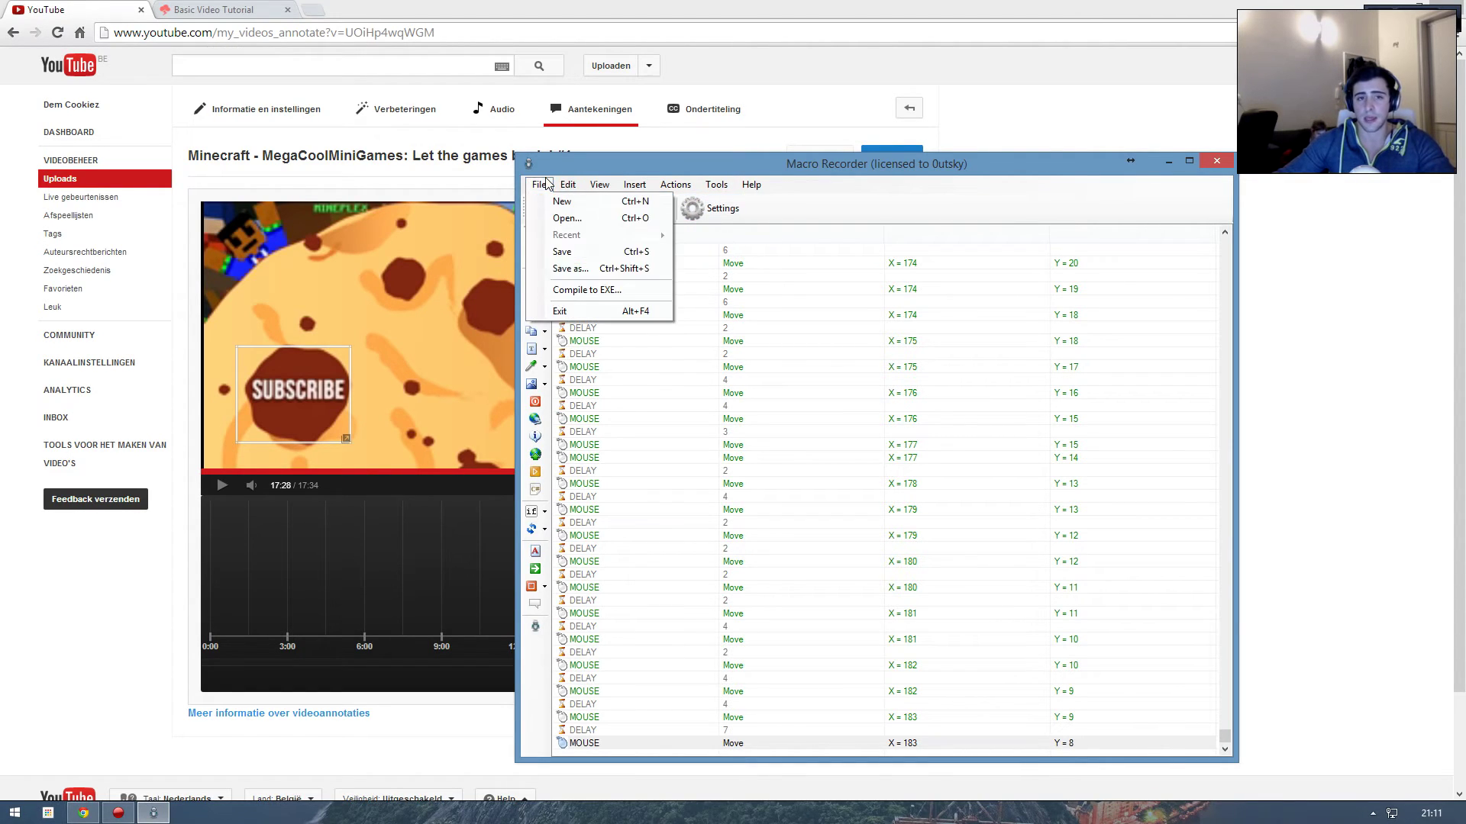
pyautogui.moveTo(567, 184)
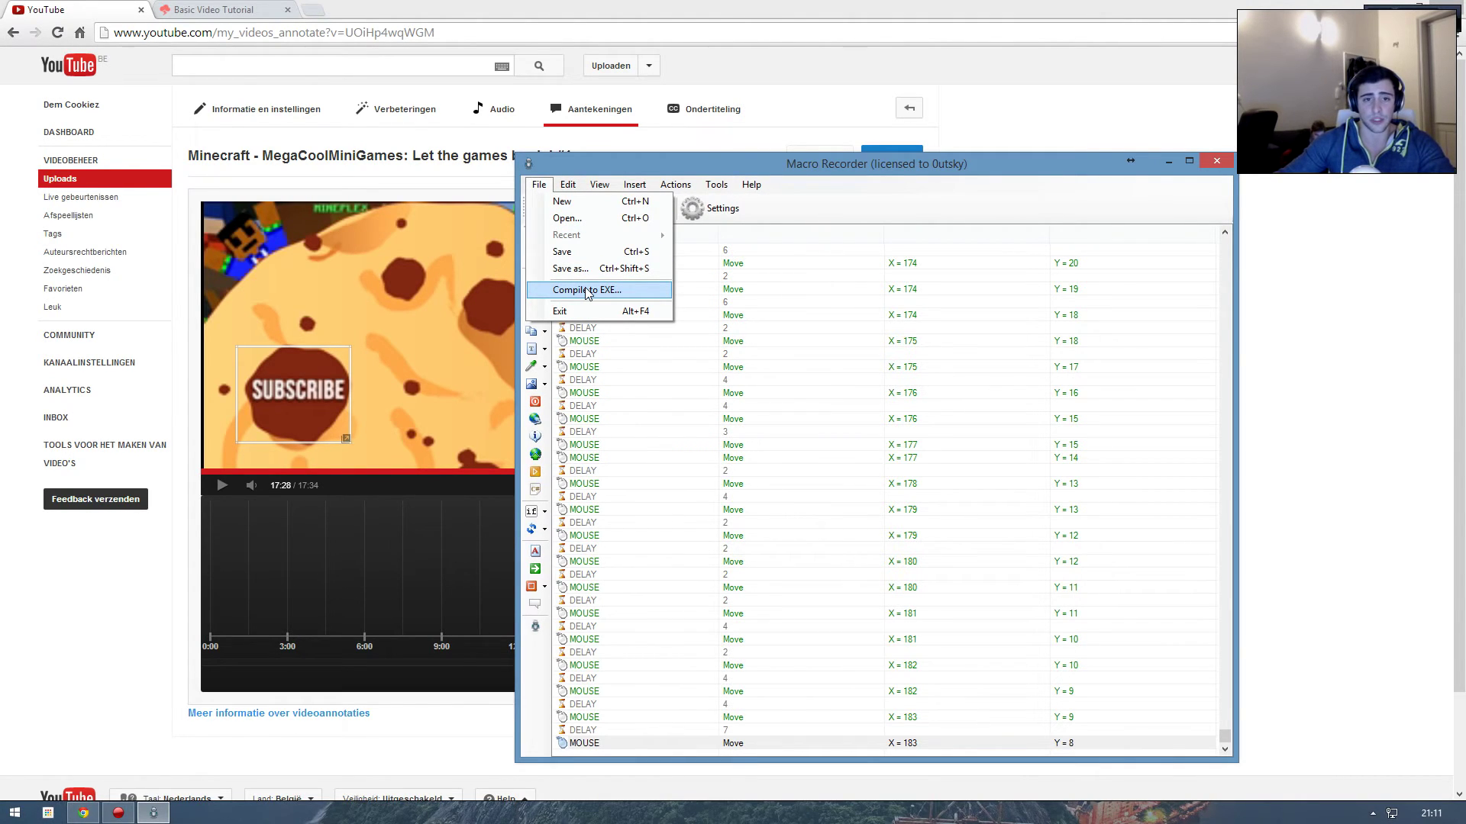
pyautogui.click(587, 292)
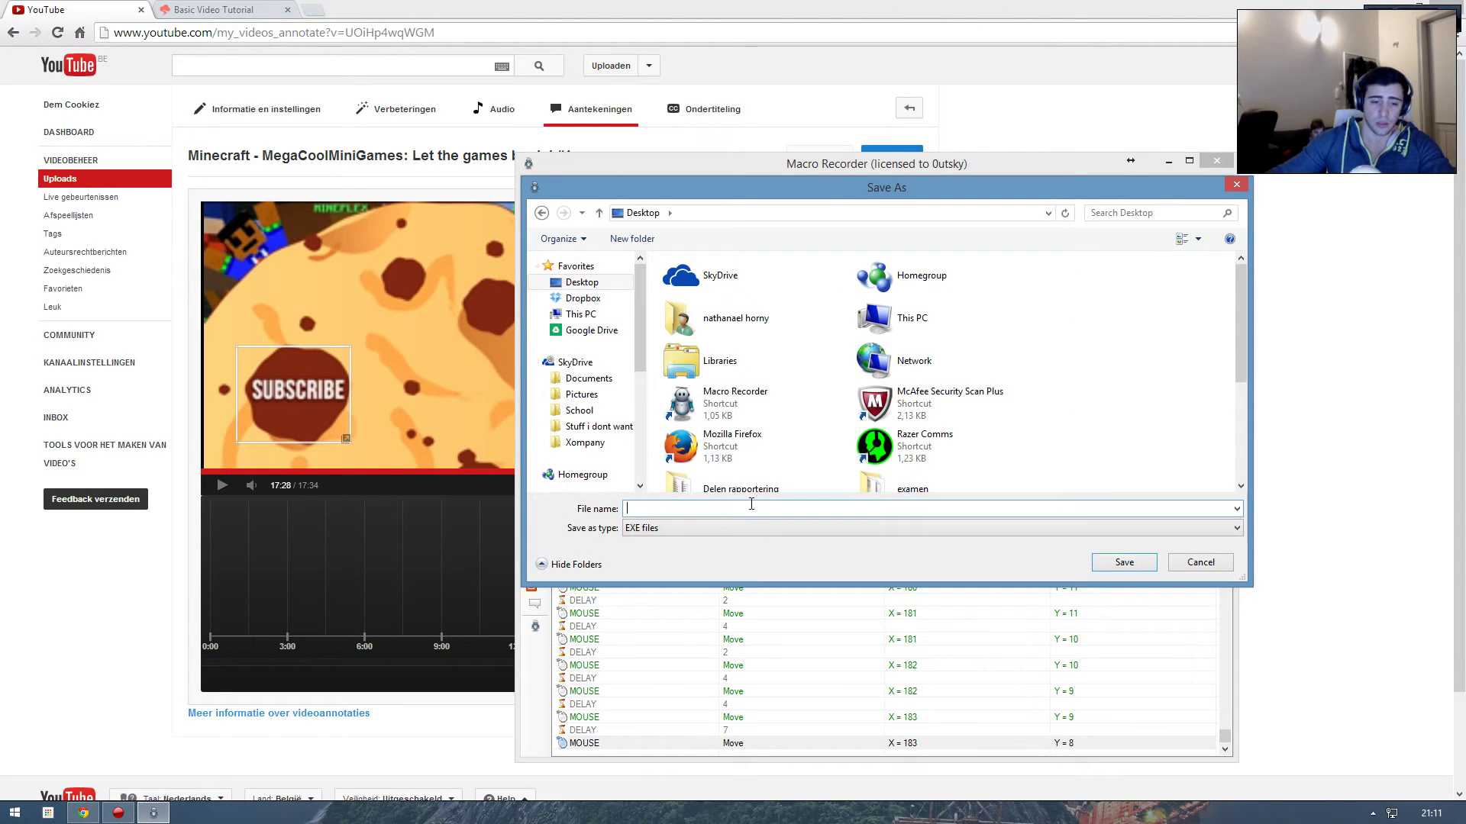
pyautogui.write('auto')
pyautogui.press('Return')
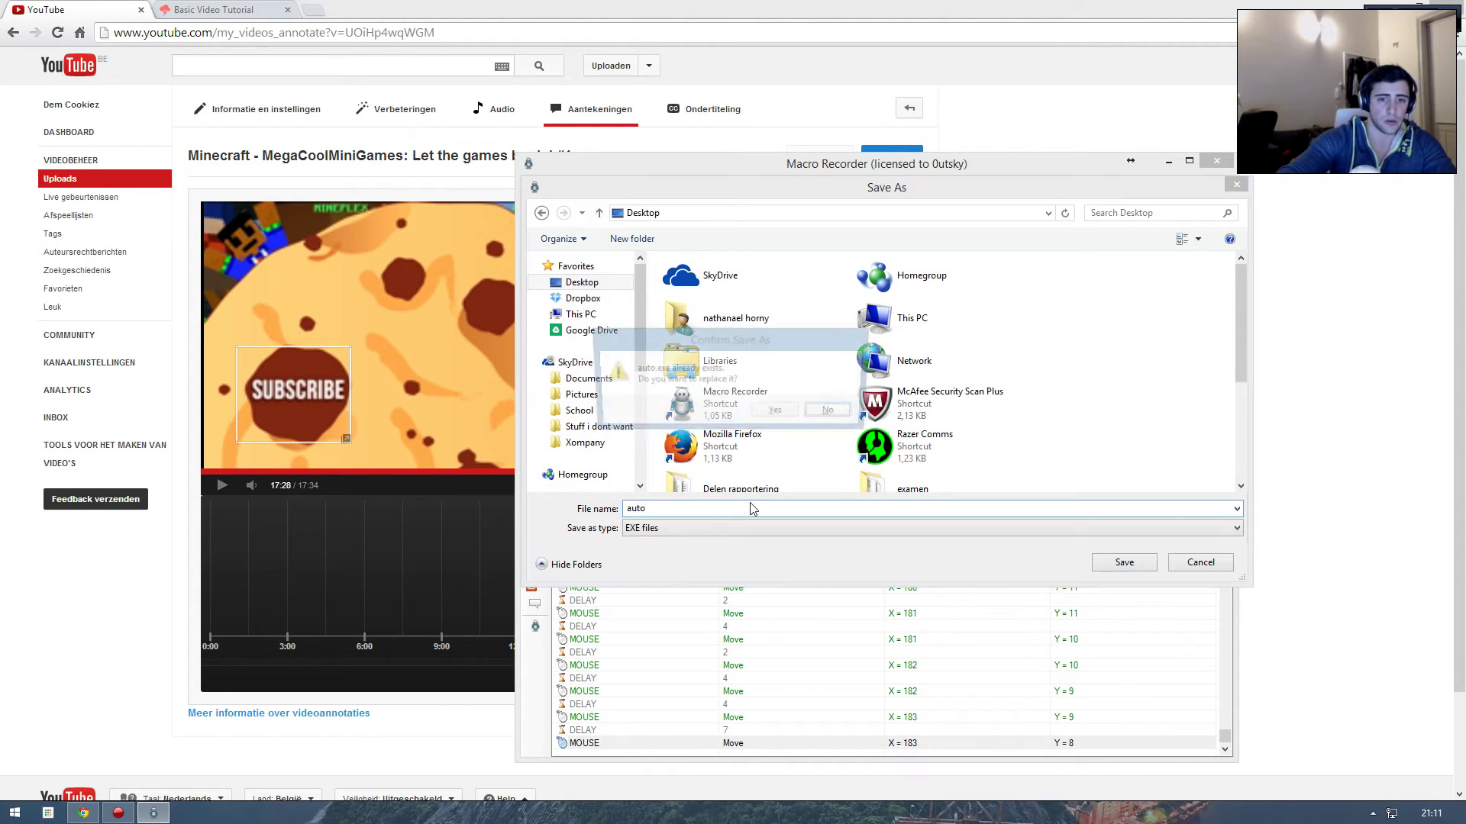
pyautogui.click(777, 413)
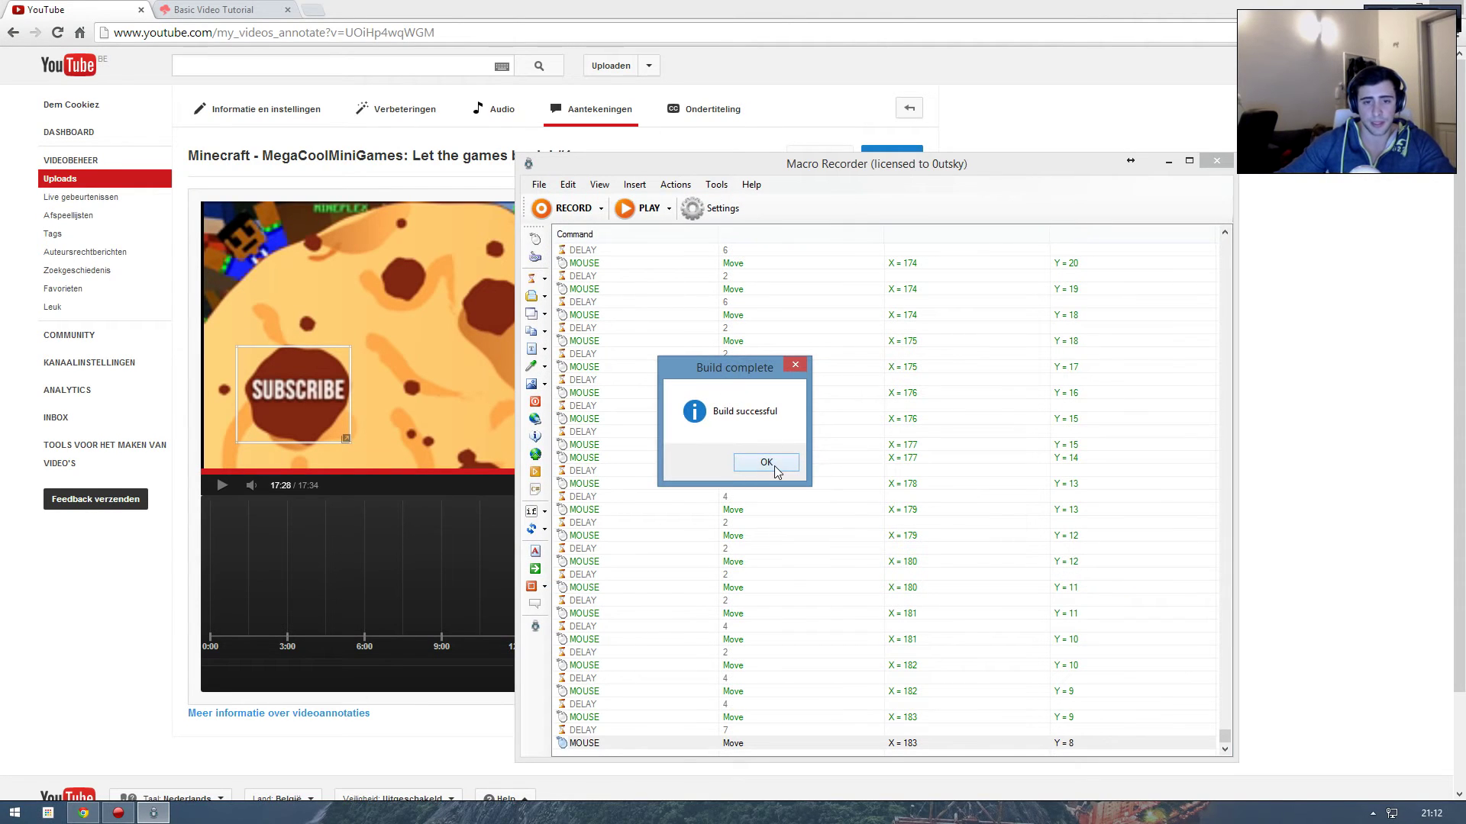
pyautogui.click(766, 463)
# - Minimize Chrome and Macro Recorder, then move the auto icon to the desktop's top-left corner
pyautogui.moveTo(1144, 7); pyautogui.dragTo(1104, 23)
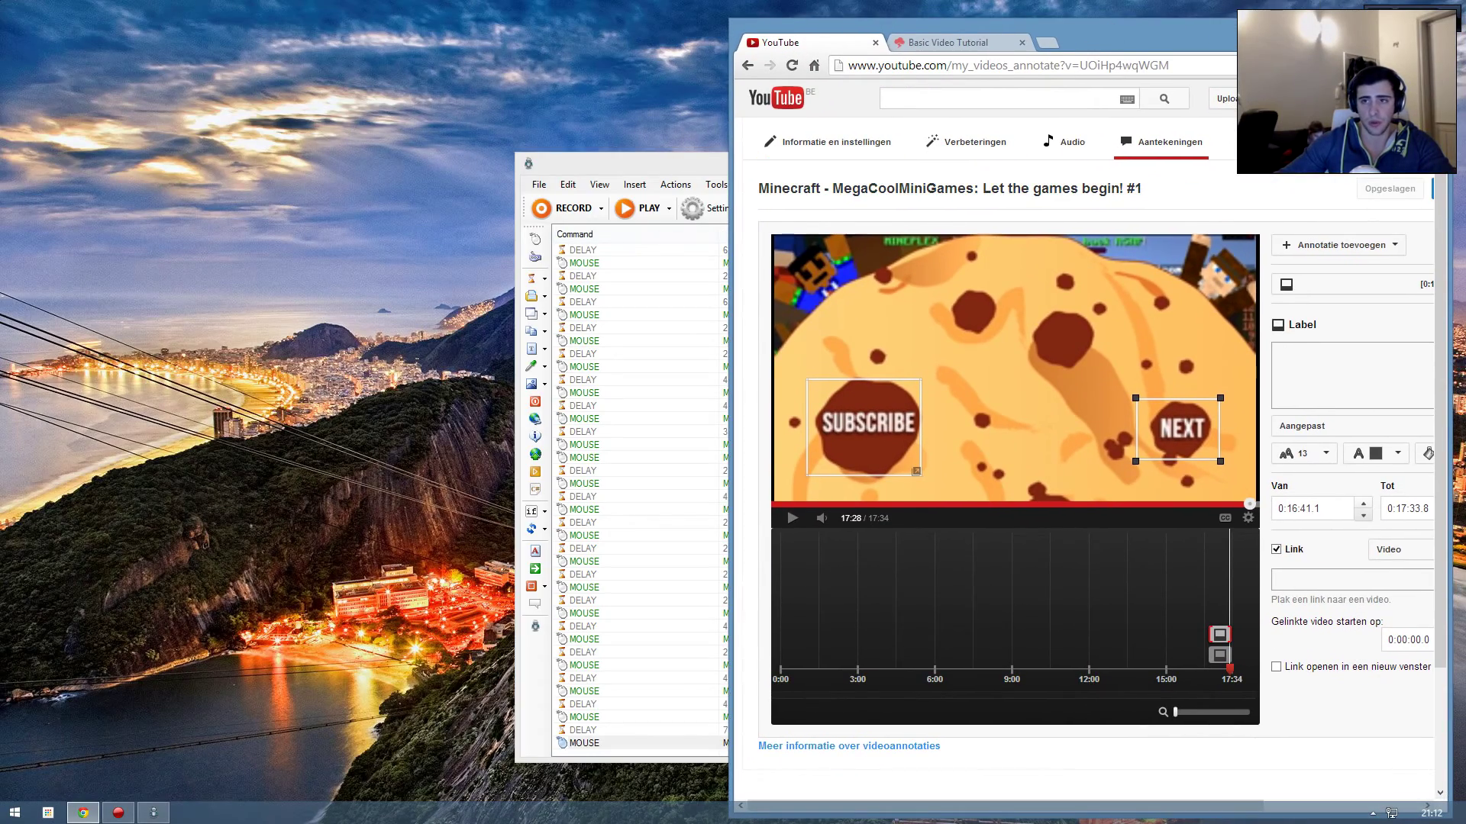
pyautogui.moveTo(1296, 29); pyautogui.dragTo(936, 132)
pyautogui.click(993, 134)
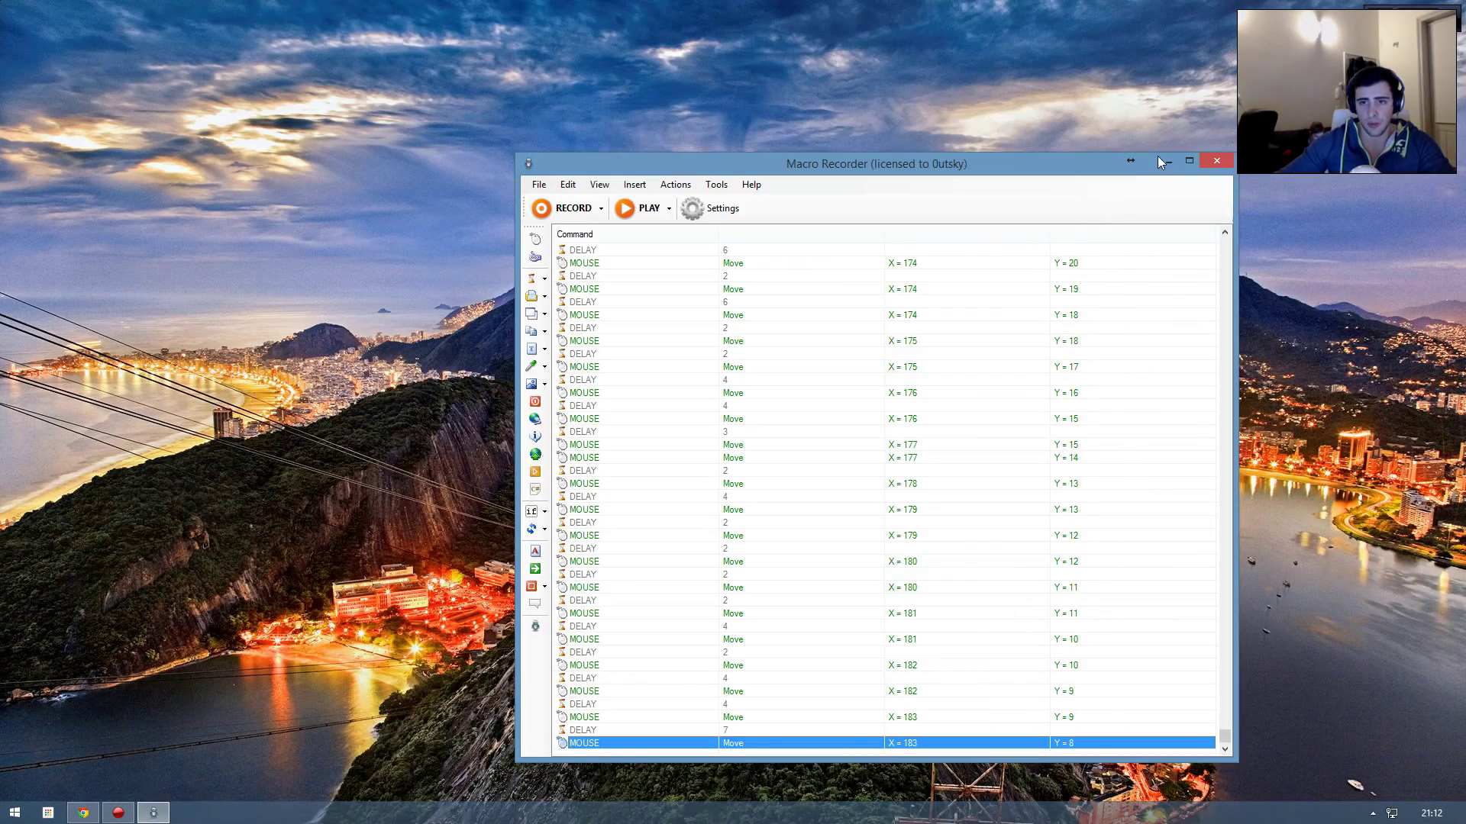
pyautogui.click(1162, 161)
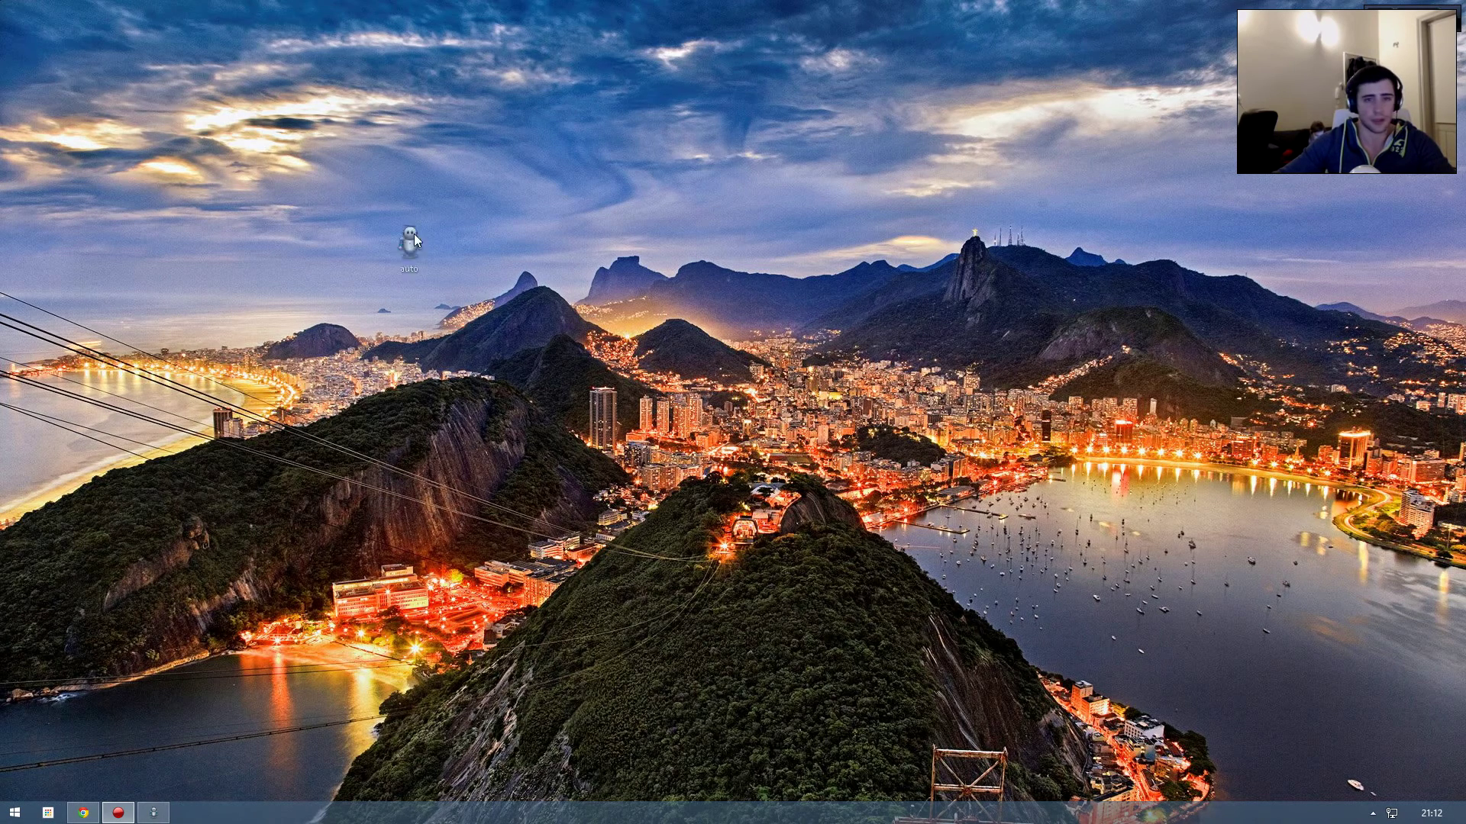
pyautogui.moveTo(78, 61); pyautogui.dragTo(32, 29)
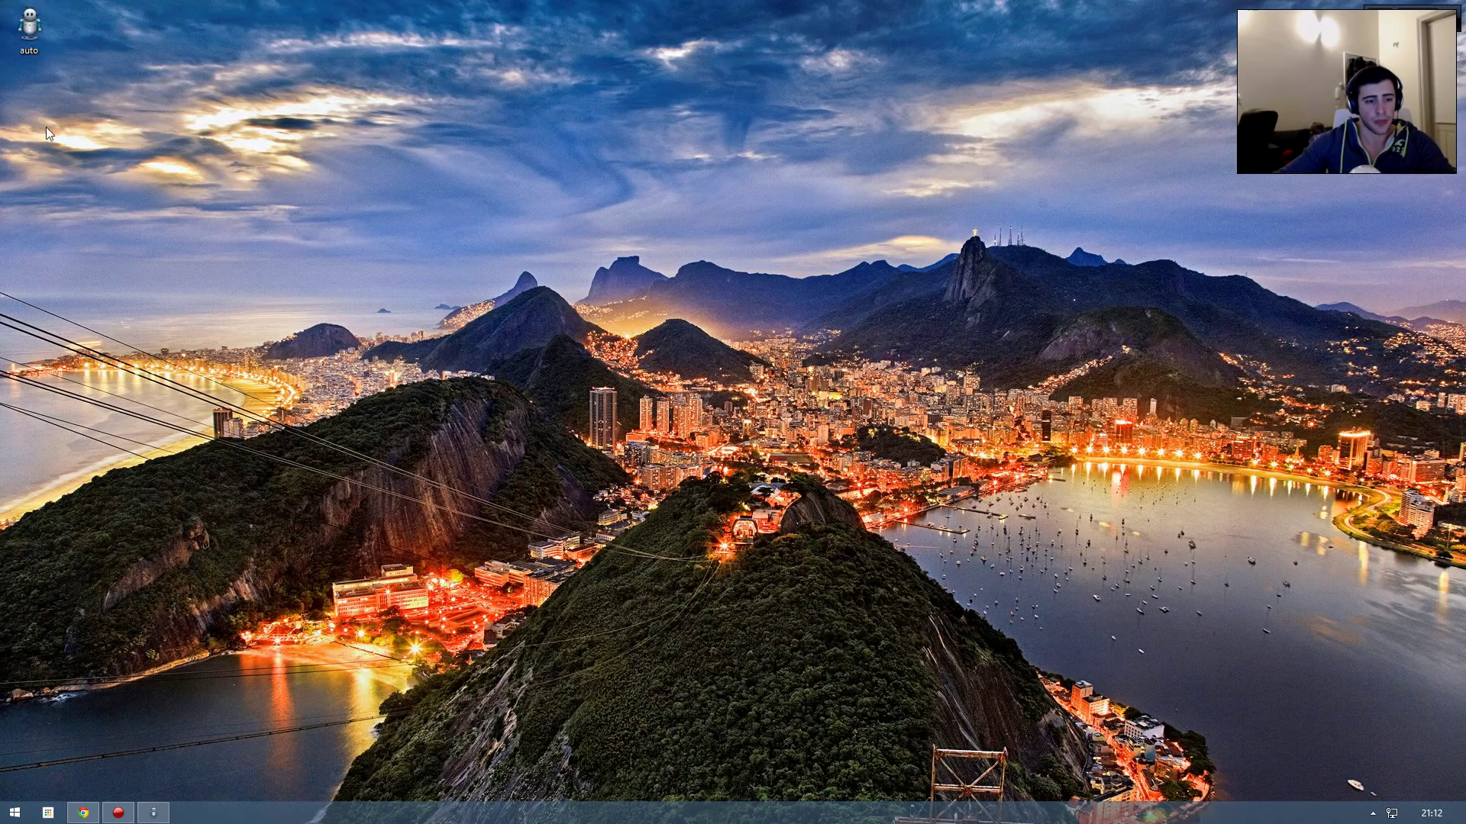
# - Restore the Chrome window with the annotations page and maximize it
pyautogui.click(83, 813)
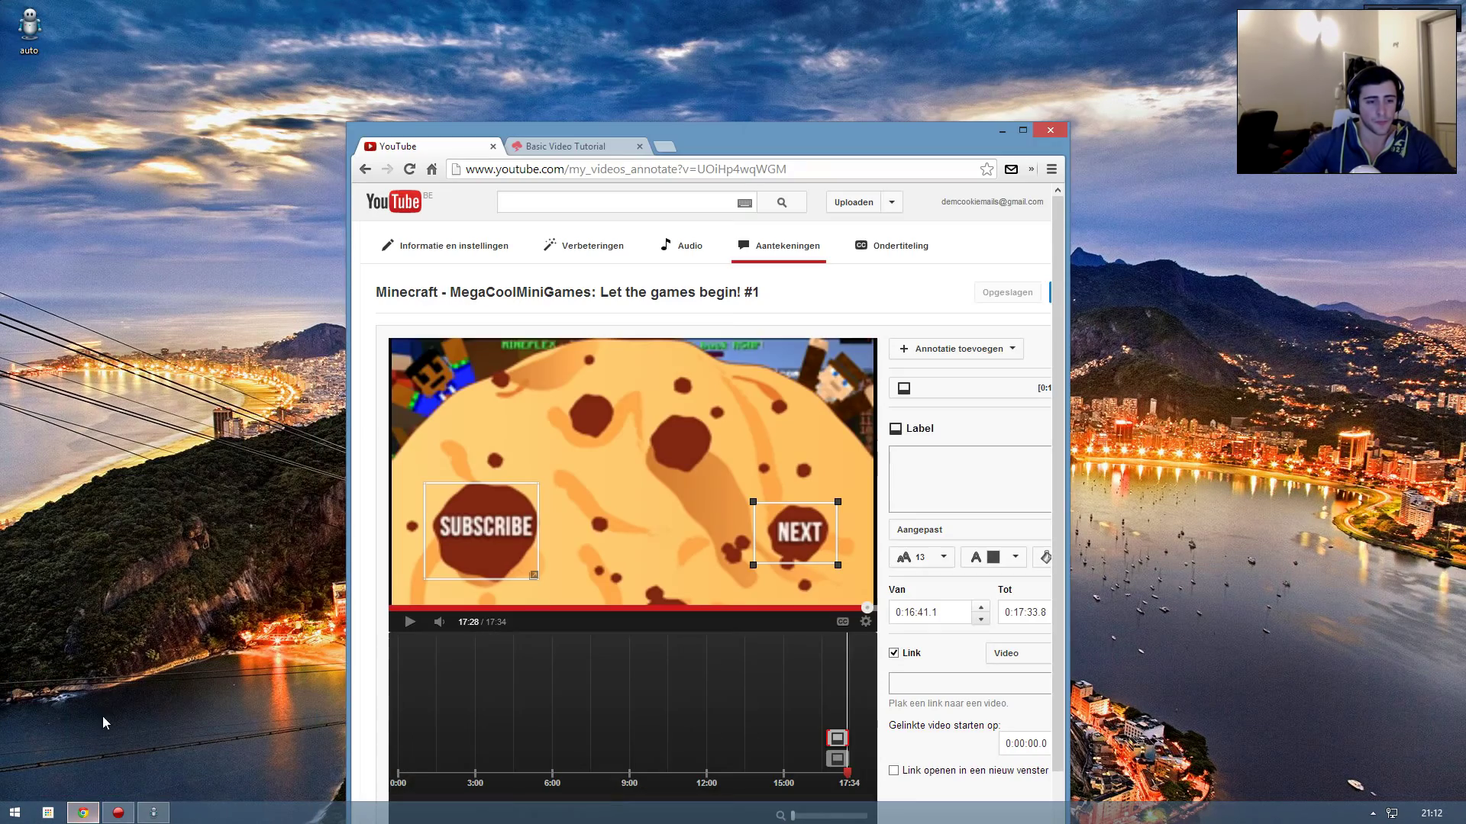
pyautogui.moveTo(814, 137); pyautogui.dragTo(858, 16)
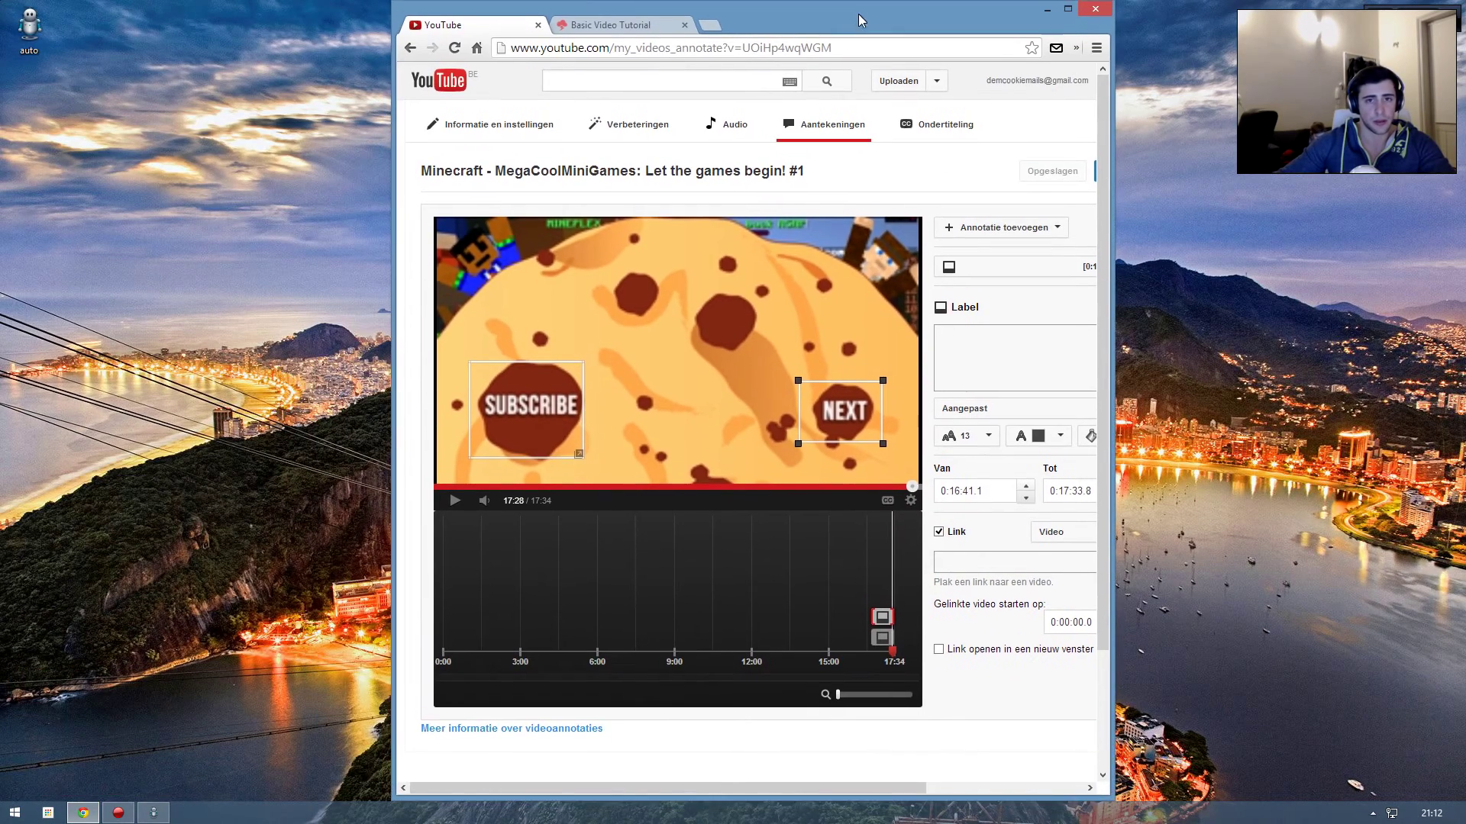
pyautogui.doubleClick(722, 31)
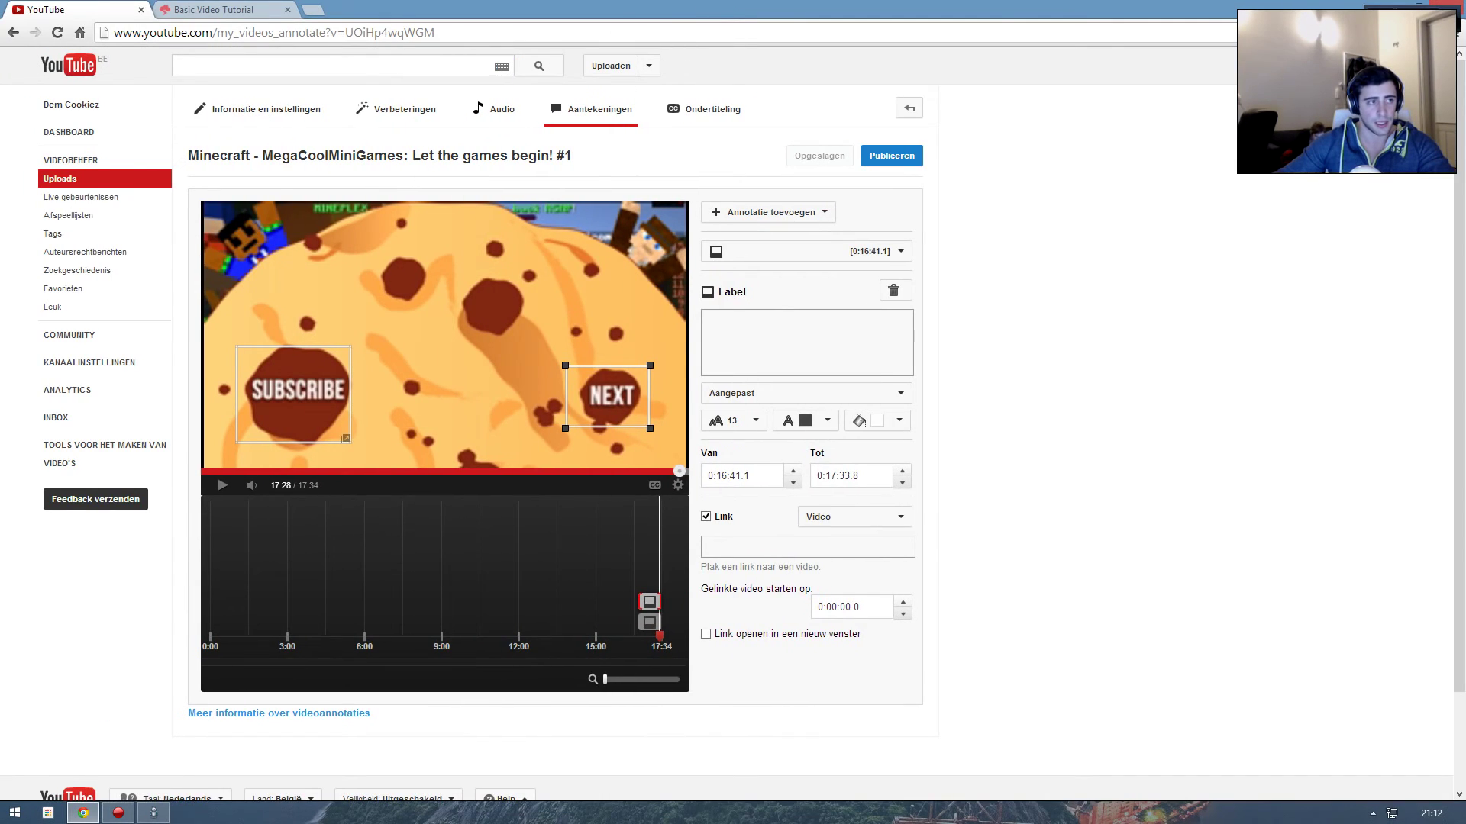
# - Add a Label annotation over SUBSCRIBE as a subscribe link, entering the channel name
pyautogui.click(771, 212)
pyautogui.click(744, 304)
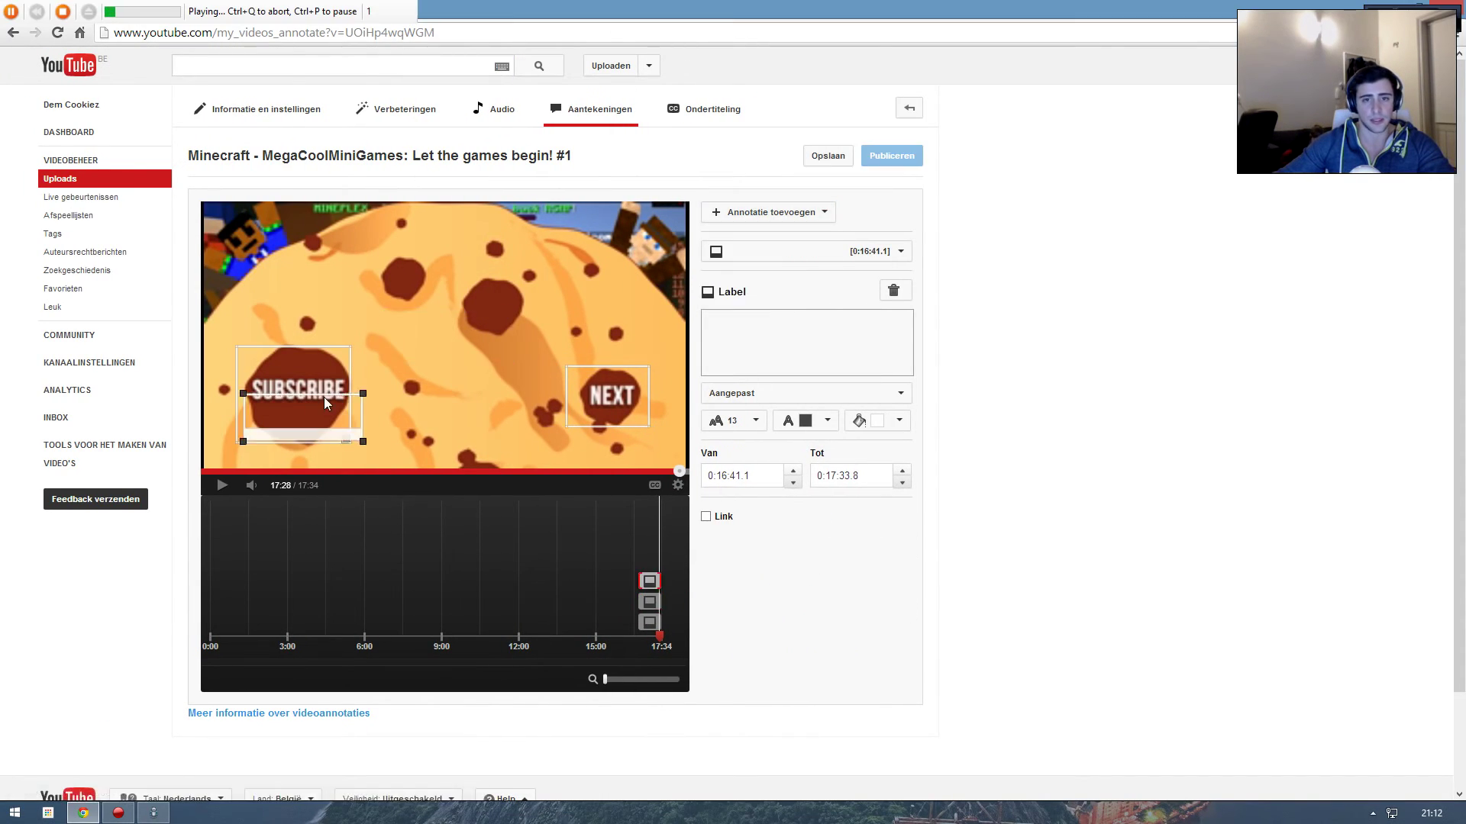
pyautogui.moveTo(324, 397); pyautogui.dragTo(355, 401)
pyautogui.click(706, 517)
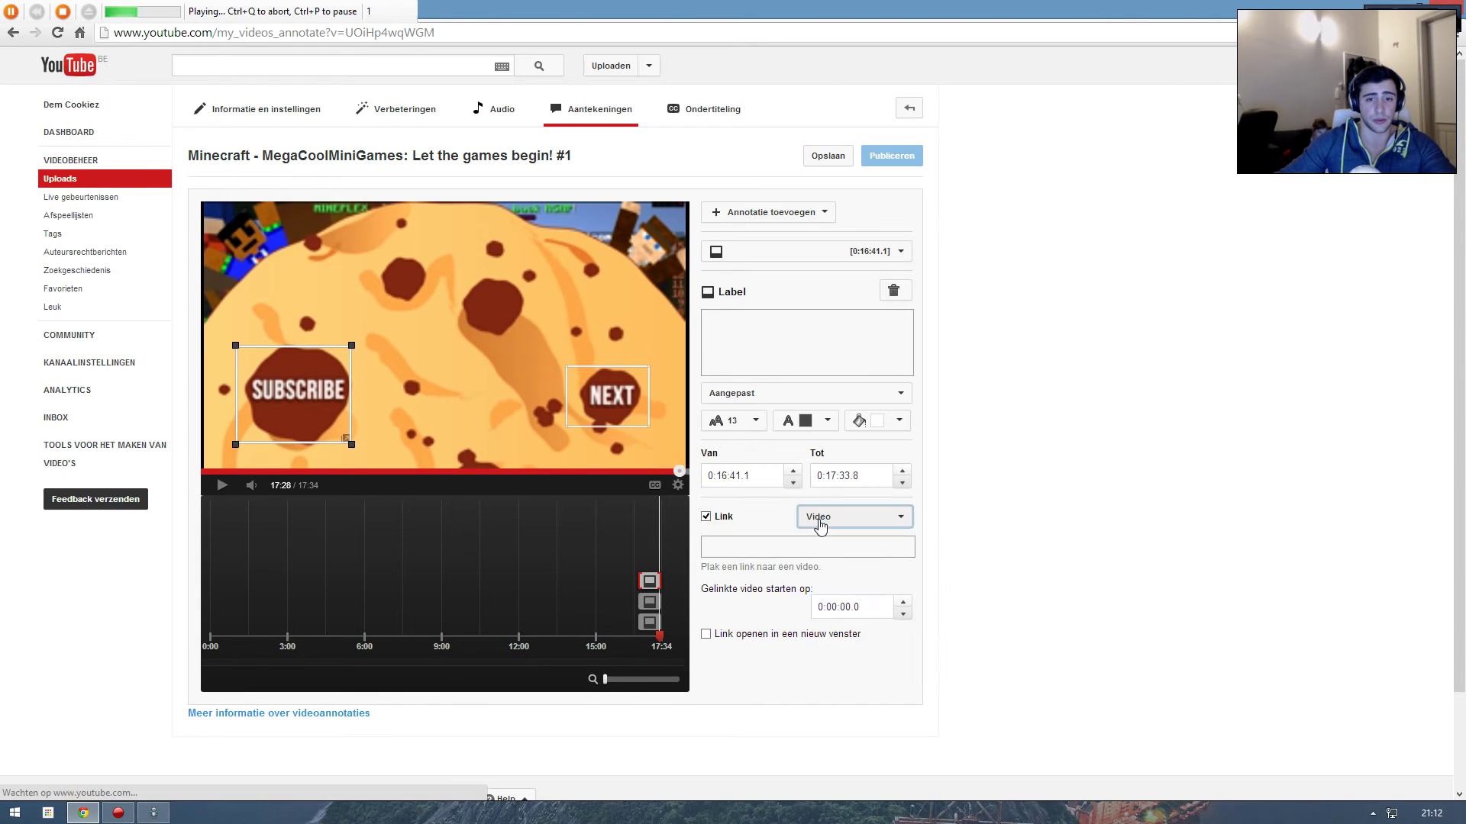
pyautogui.click(759, 547)
pyautogui.write('demcookiezzz')
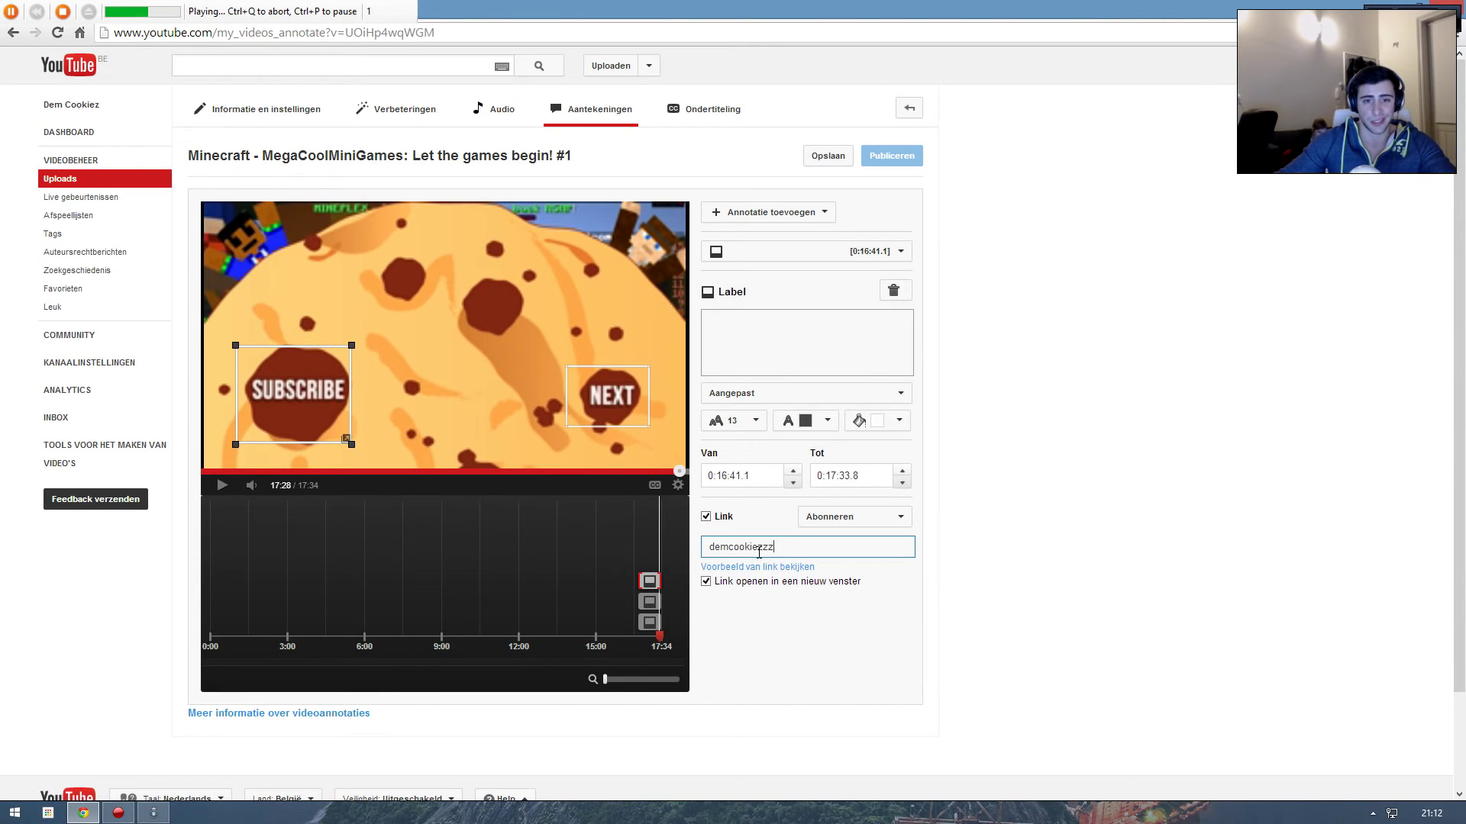
# - Add another Label annotation over the NEXT graphic linking to a video
pyautogui.click(771, 212)
pyautogui.click(744, 304)
pyautogui.moveTo(494, 346); pyautogui.dragTo(641, 374)
pyautogui.click(706, 517)
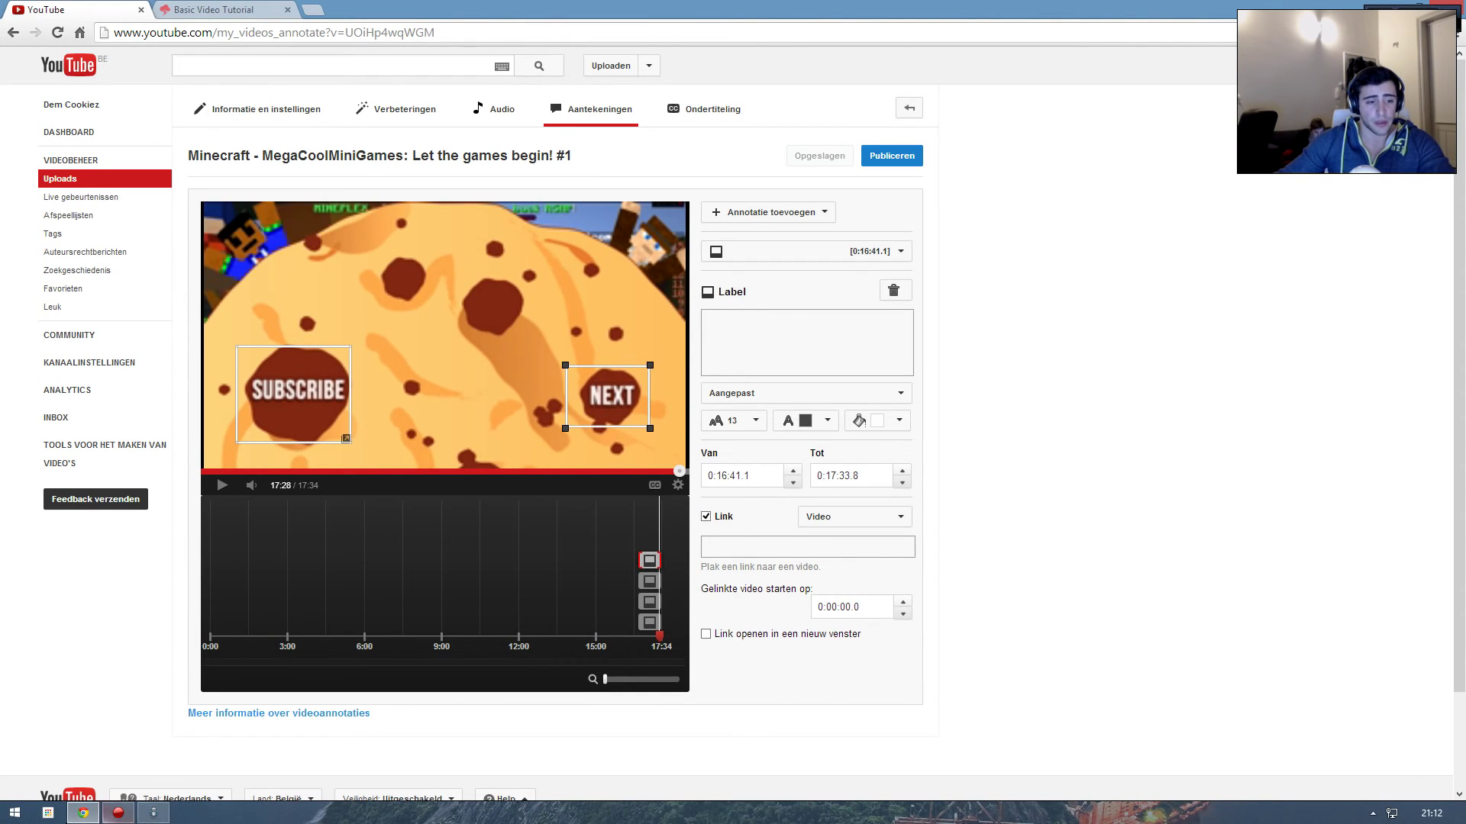
pyautogui.press('super')
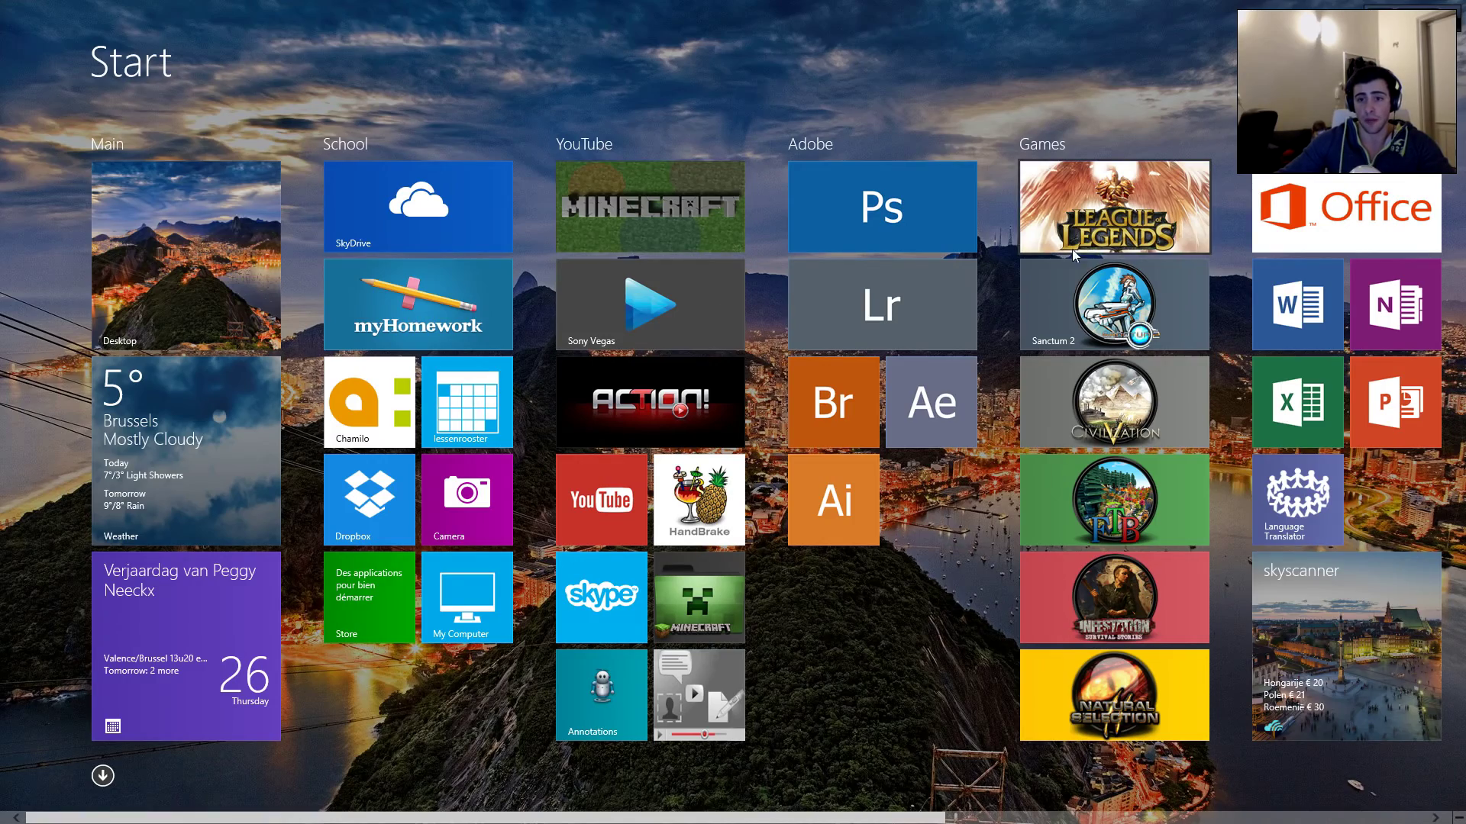
pyautogui.scroll(-4, 1152, 259)
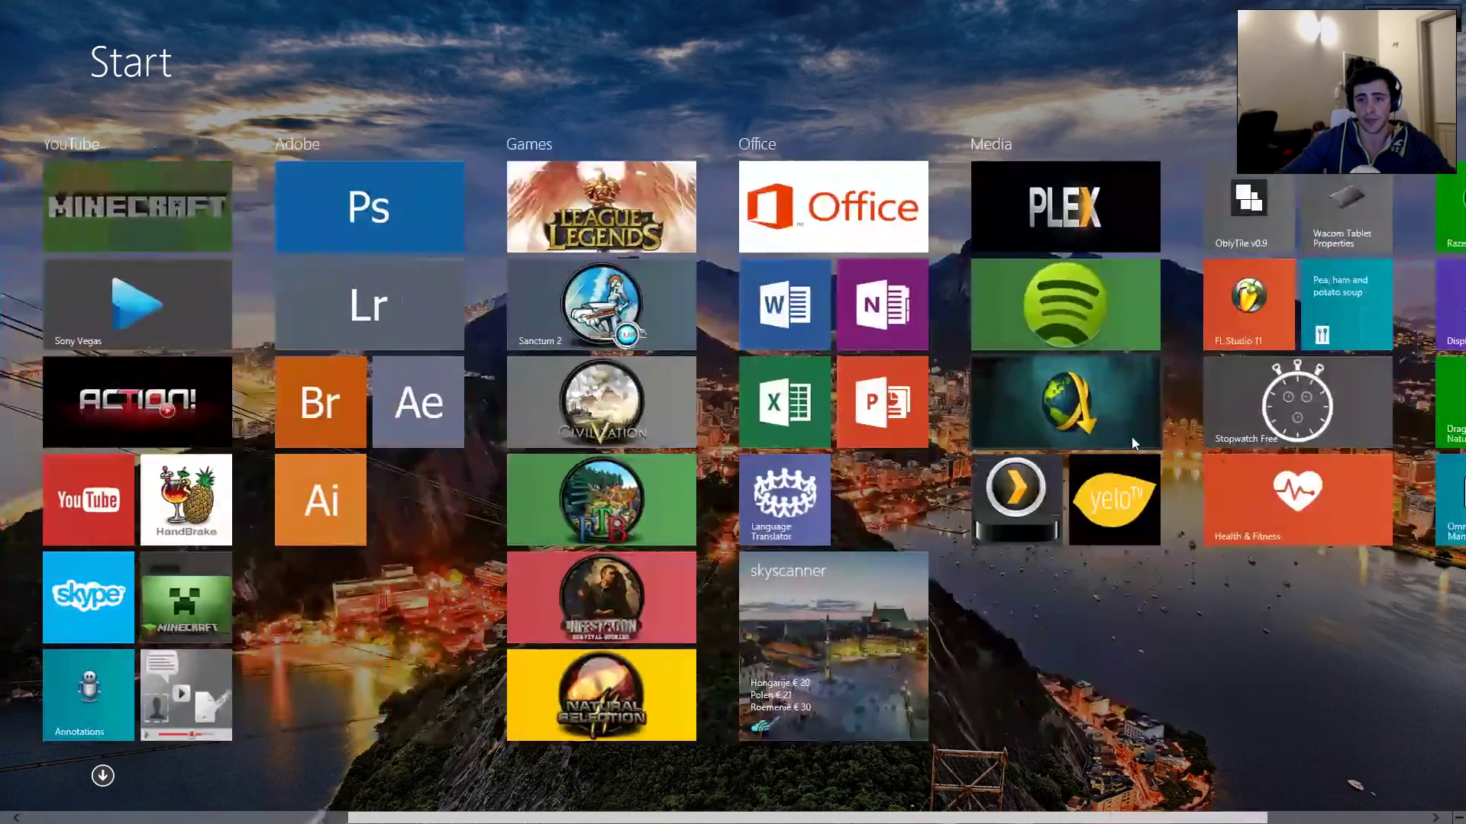
pyautogui.scroll(4, 152, 271)
pyautogui.click(153, 270)
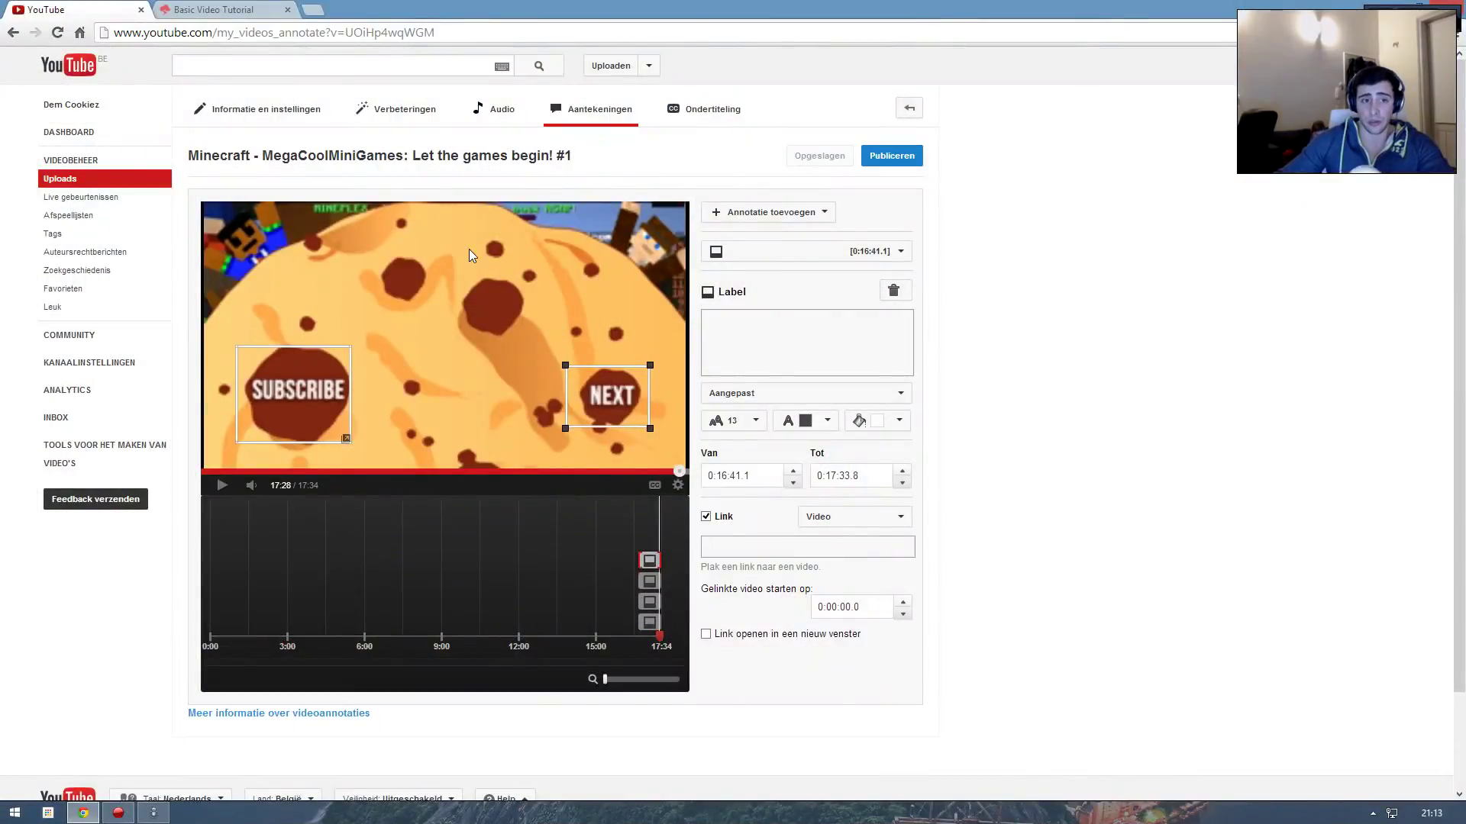